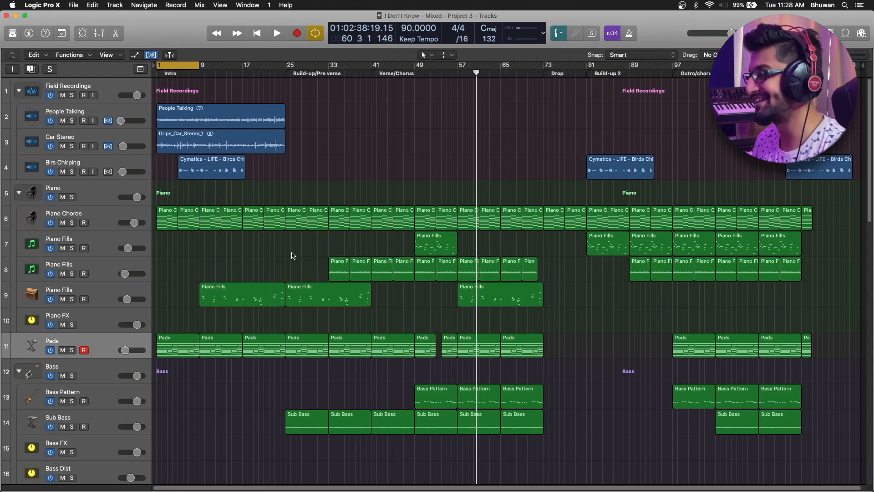
Play the arrangement from bar 1 and audition the Piano Chords track in solo, clearing its solo when playback is stopped.
scroll(291, 256, up, 5)
scroll(291, 255, down, 3)
scroll(291, 255, left, 6)
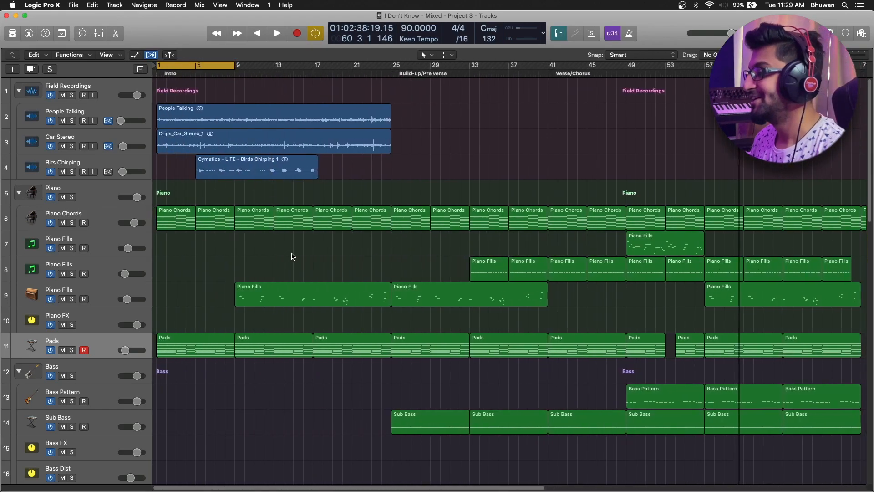
scroll(292, 255, down, 3)
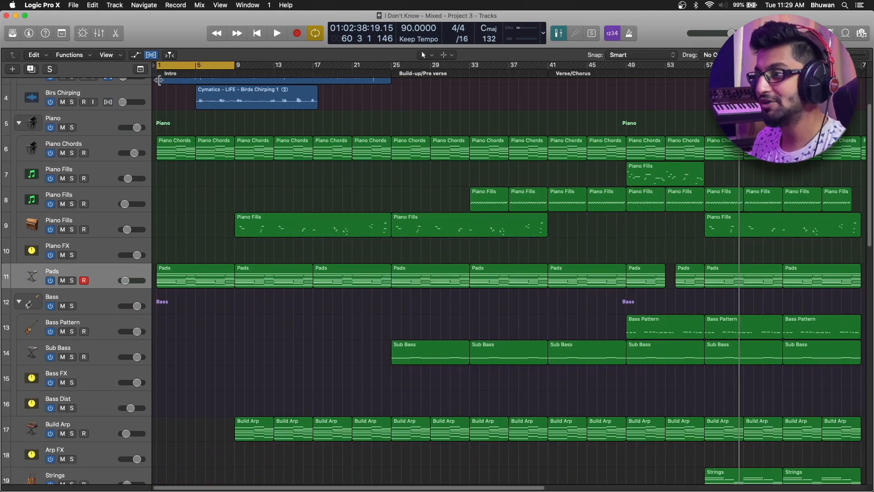
click(156, 74)
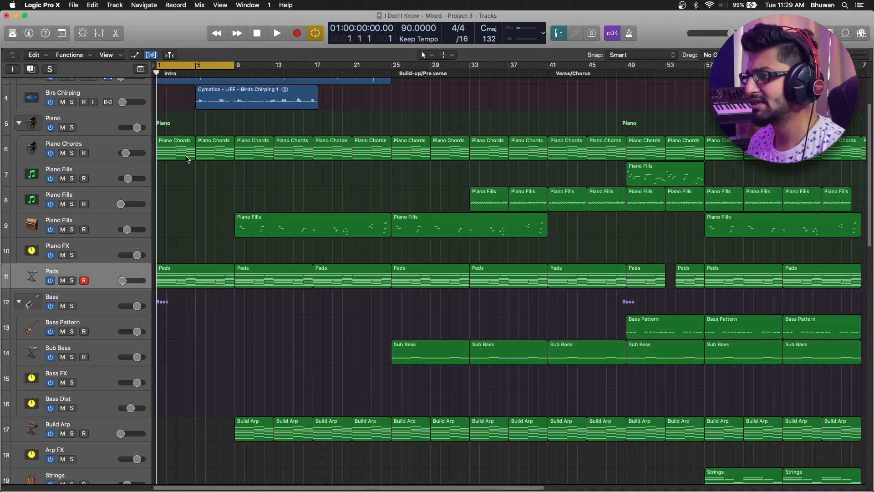
key(space)
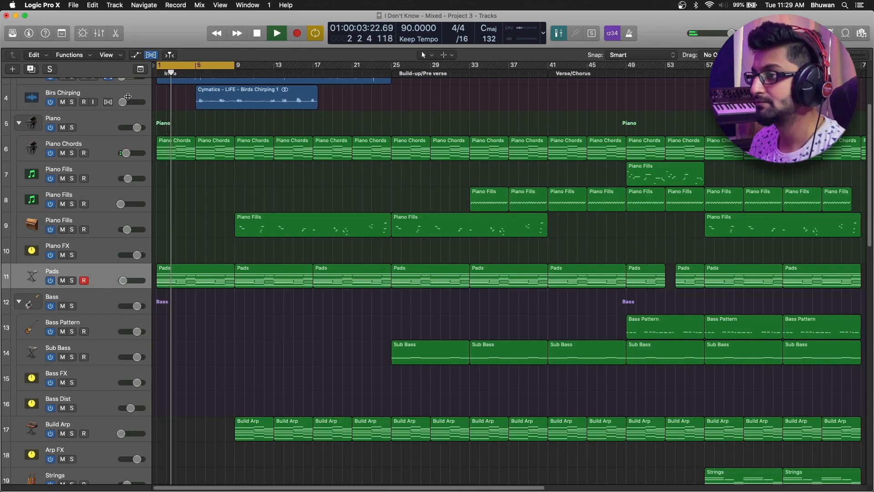
click(72, 153)
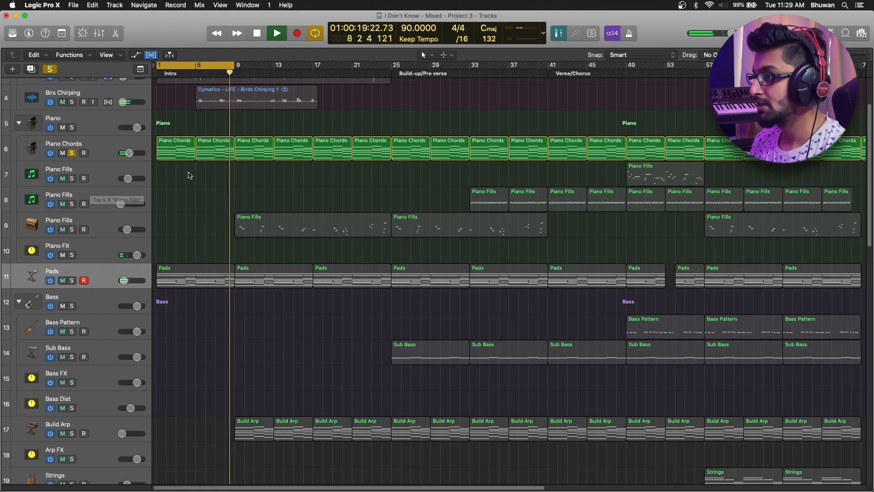
key(space)
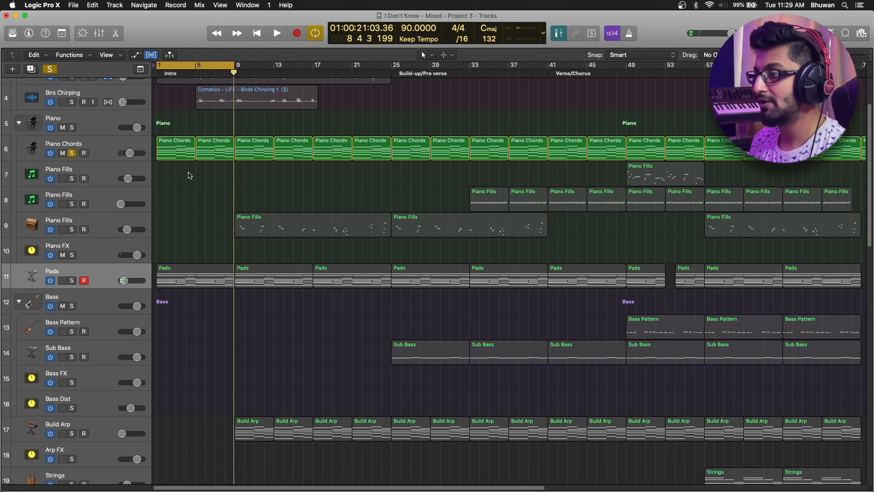
click(72, 154)
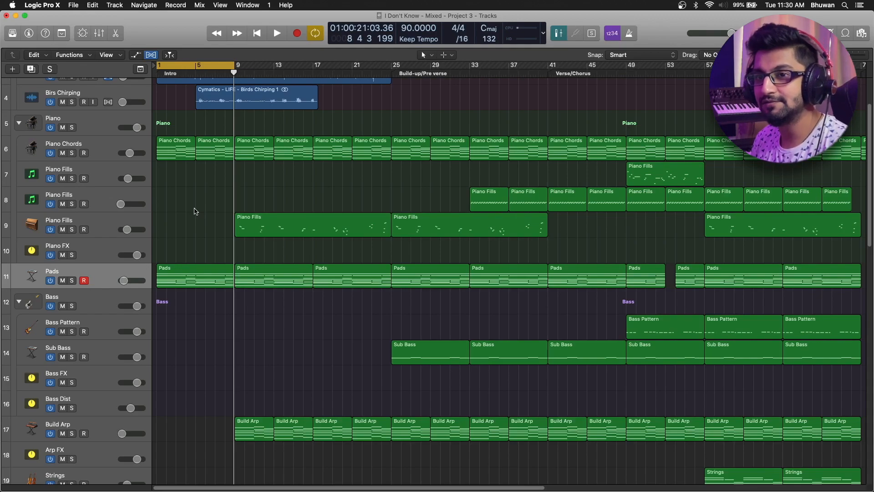
Solo the Piano Chords track together with all three Piano Fills tracks.
click(63, 178)
click(63, 178)
click(71, 152)
click(71, 178)
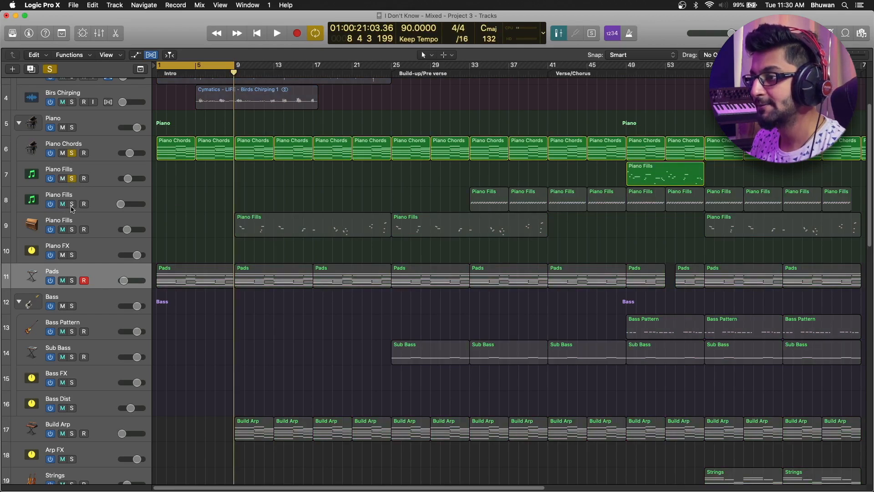
click(71, 204)
click(71, 229)
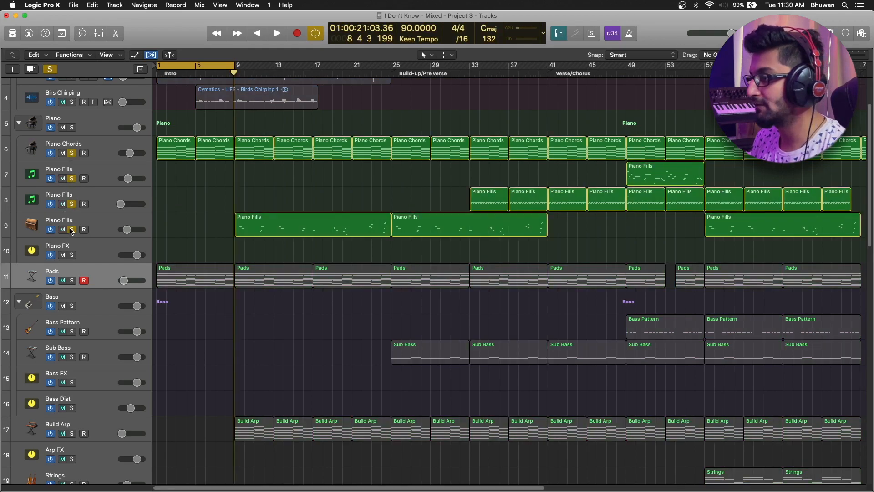
Turn off the cycle range and listen to the soloed piano tracks from bar 9 to about bar 17.
click(234, 71)
click(234, 74)
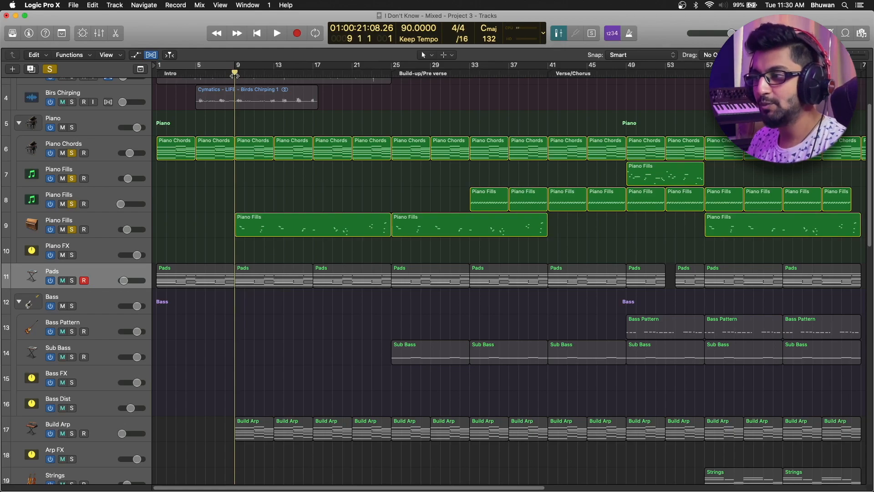
key(space)
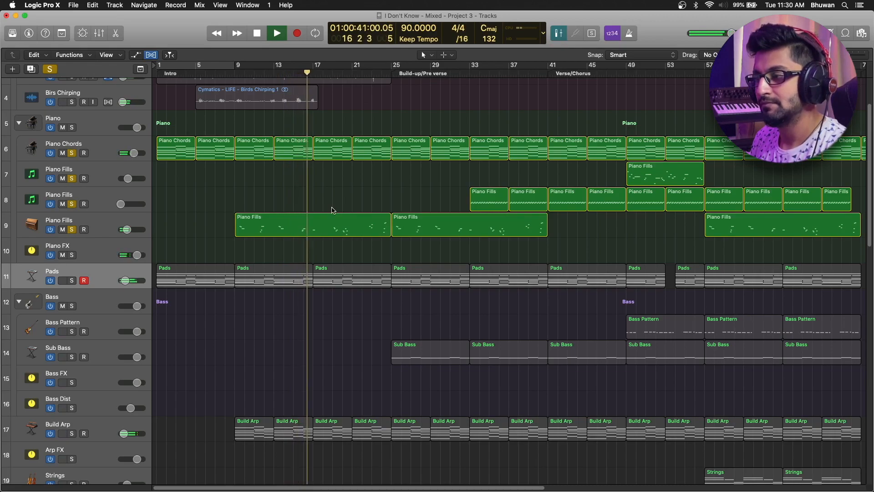
key(space)
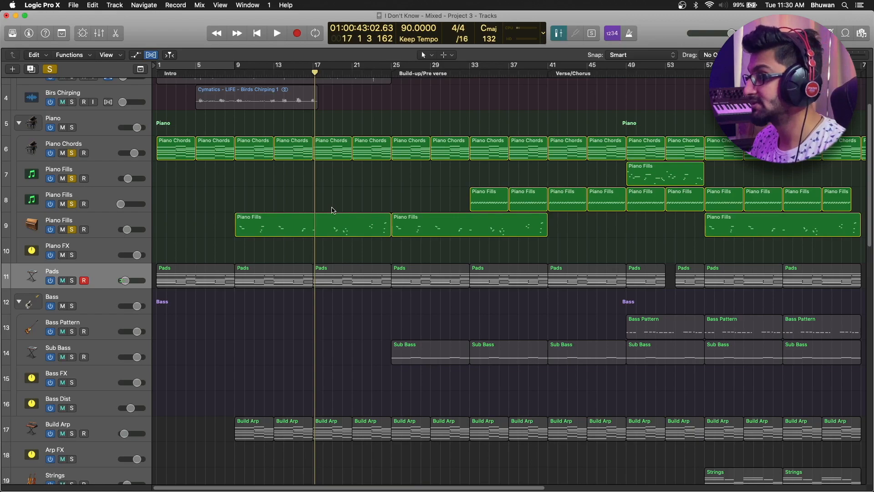
Listen to the soloed piano tracks from bar 33, skip ahead to bar 49 and stop near bar 57.
click(470, 73)
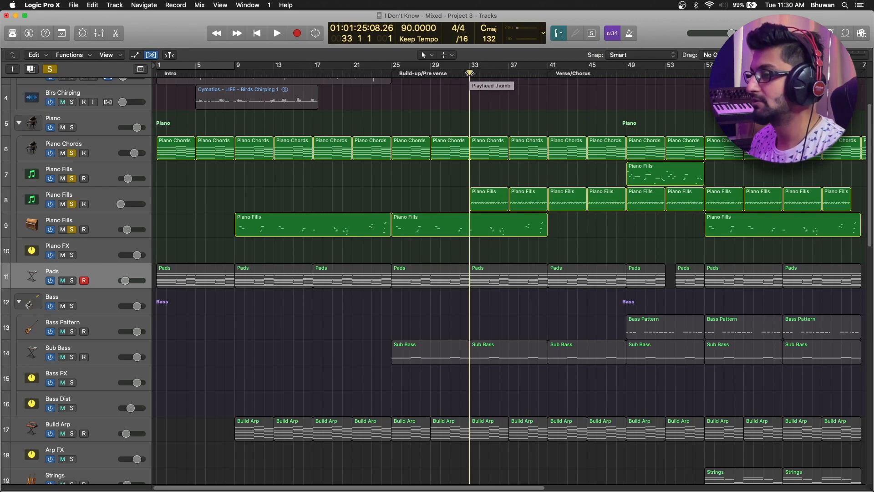
key(space)
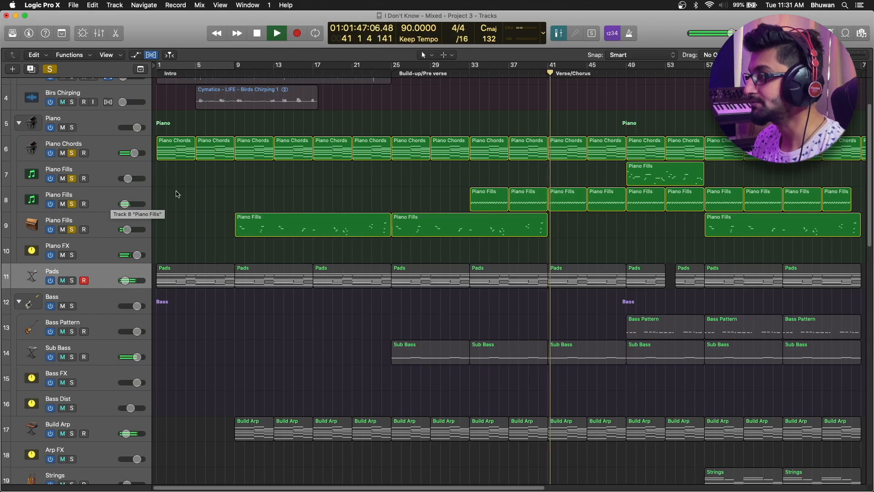
click(628, 68)
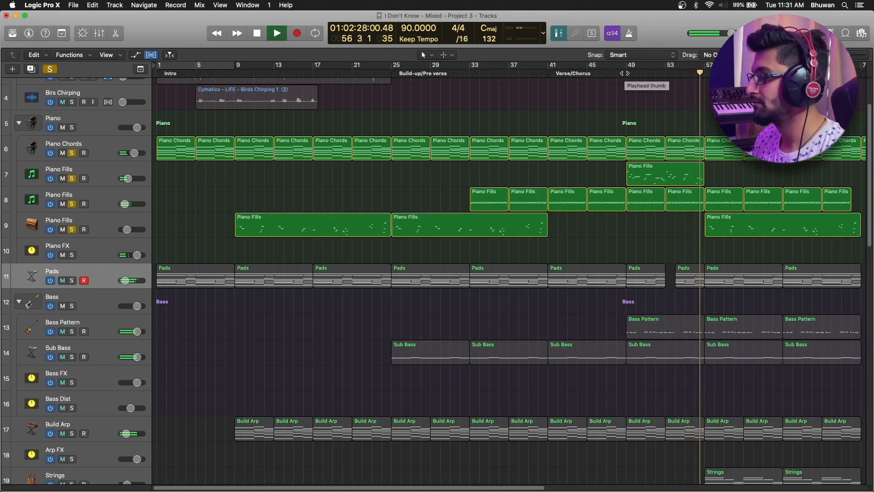
key(space)
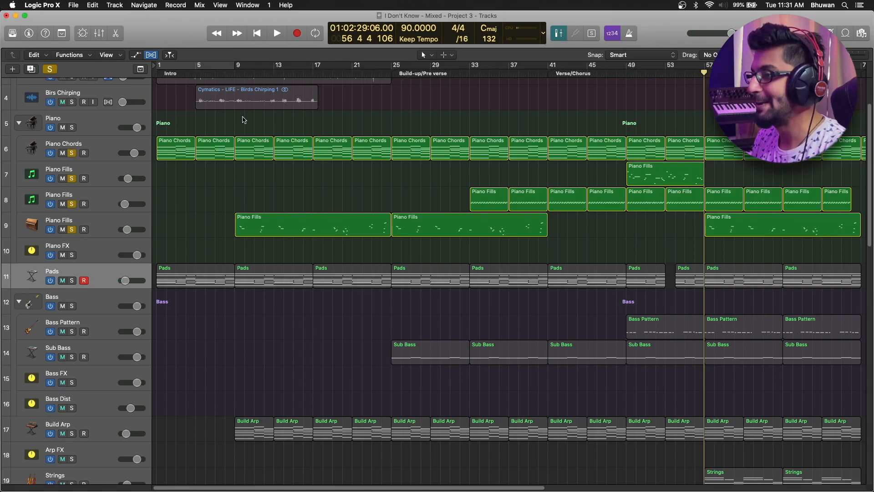
Show the channel strip inspector and view the LABS instrument on the Piano Chords track.
click(33, 32)
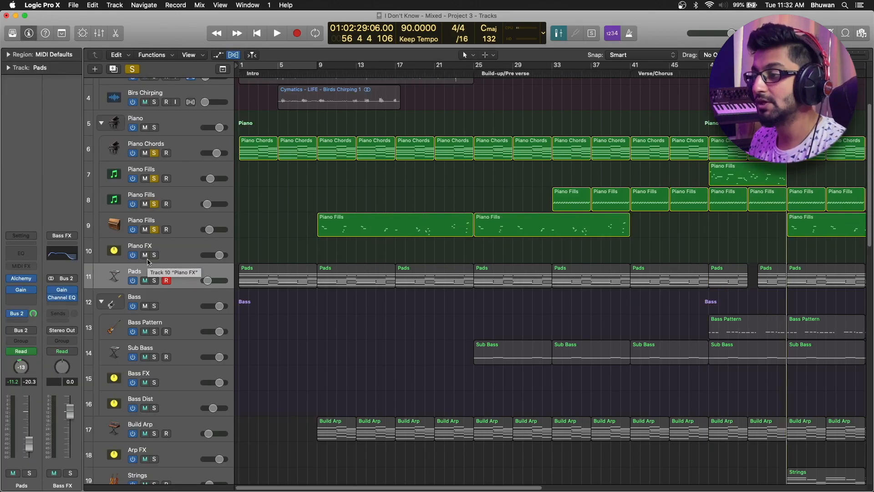
click(178, 222)
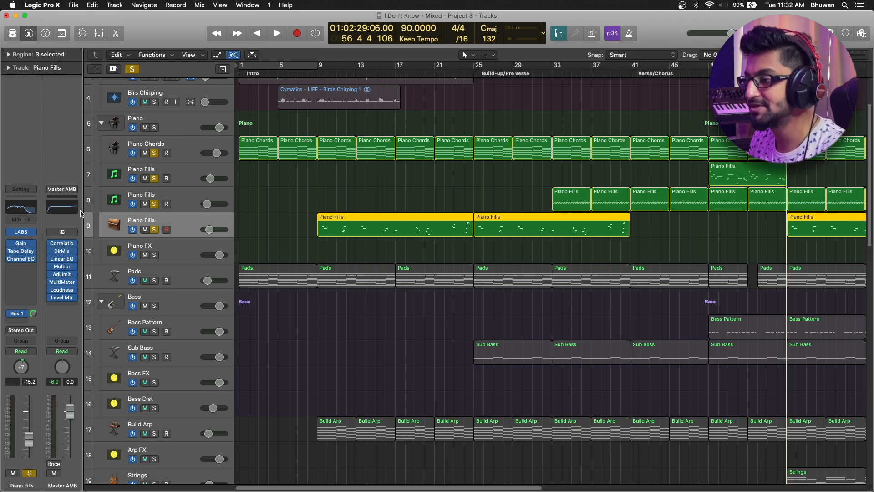
click(191, 157)
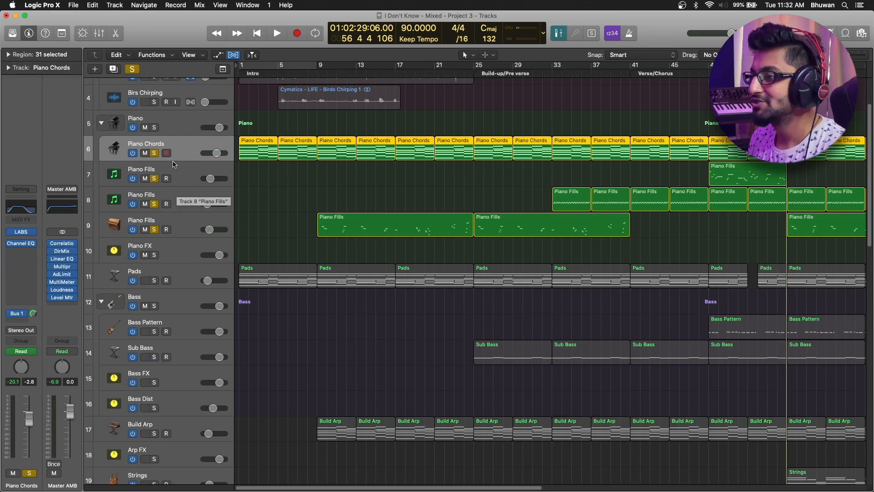
click(22, 233)
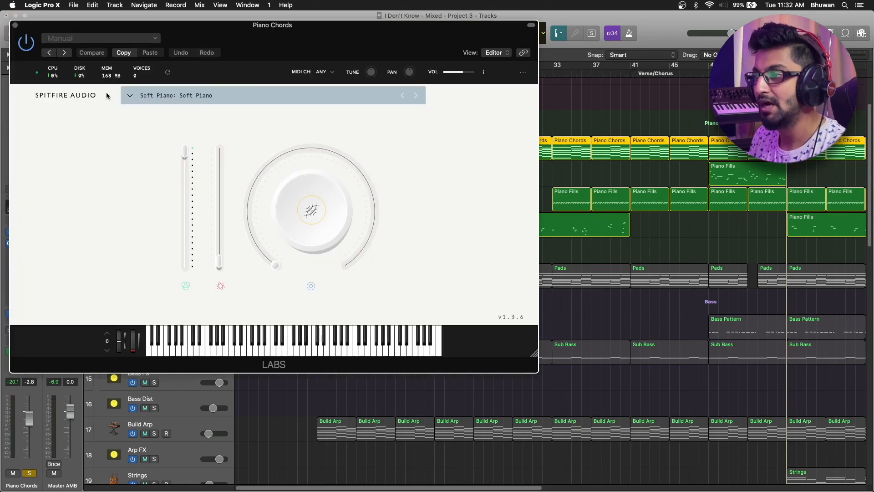
click(16, 24)
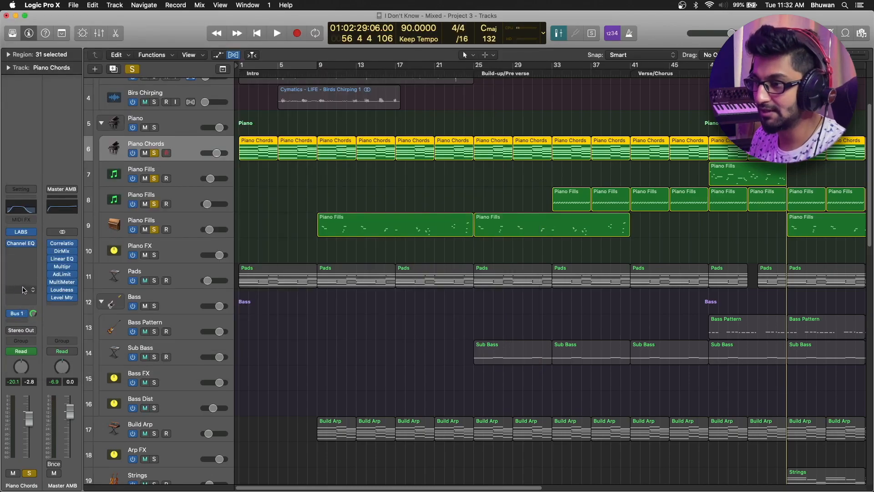
Open the Channel EQ on Piano Chords and compare the sound with the EQ bypassed and enabled during playback.
click(24, 248)
click(21, 246)
click(21, 245)
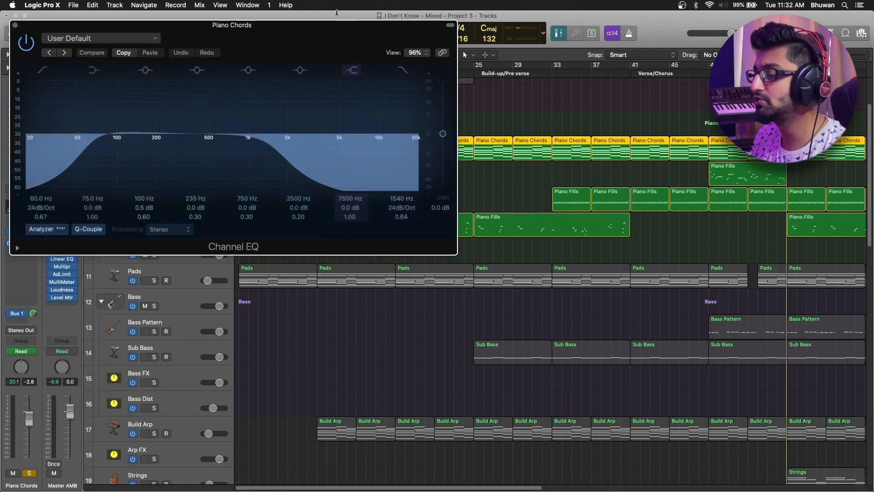
drag(321, 23, 395, 52)
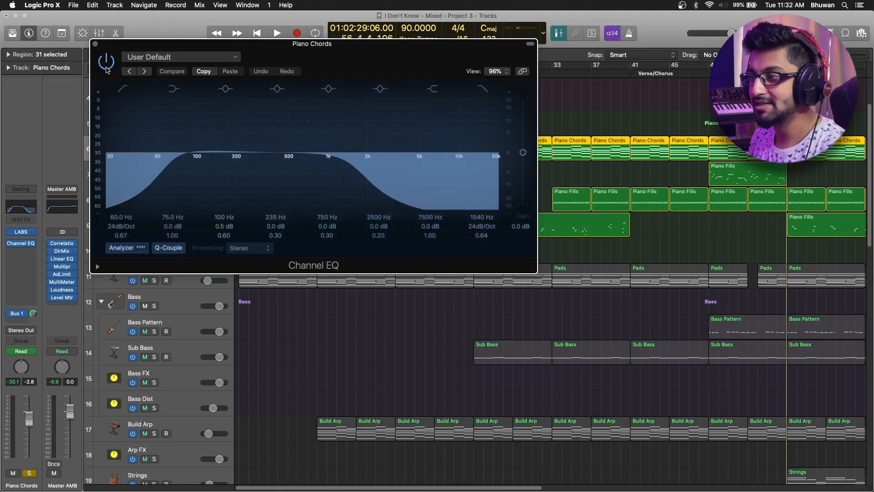
click(106, 70)
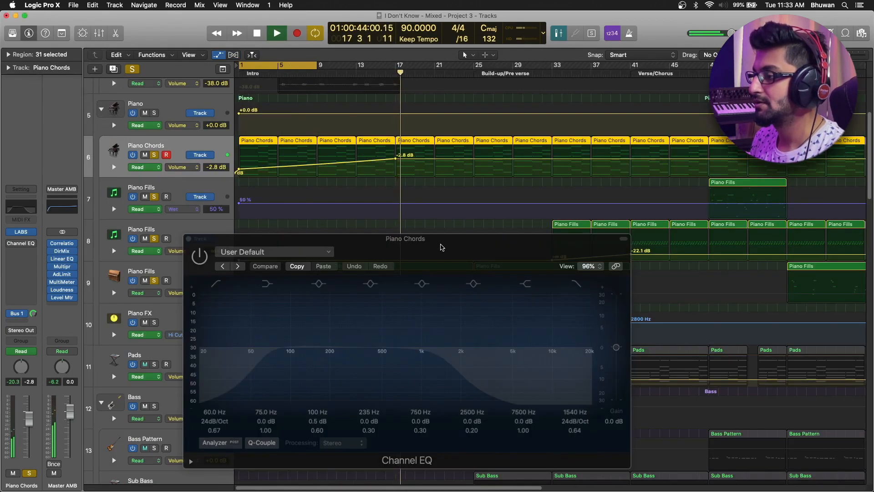
drag(440, 235, 441, 164)
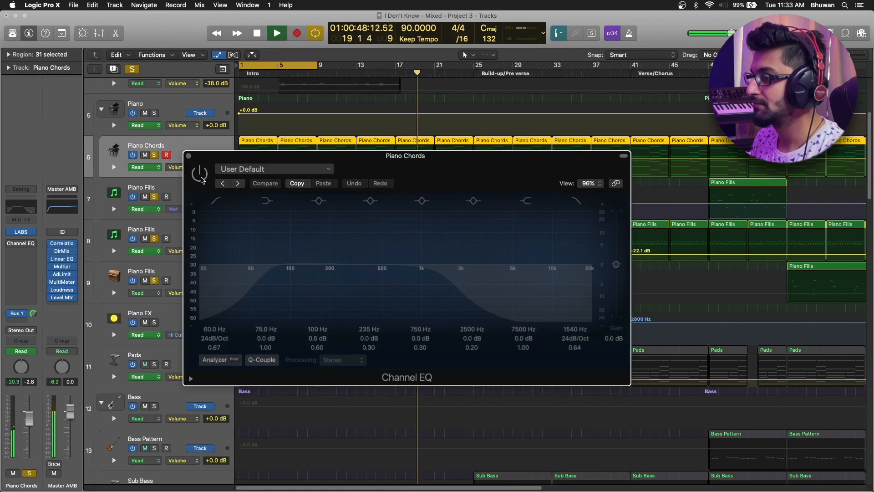
click(201, 178)
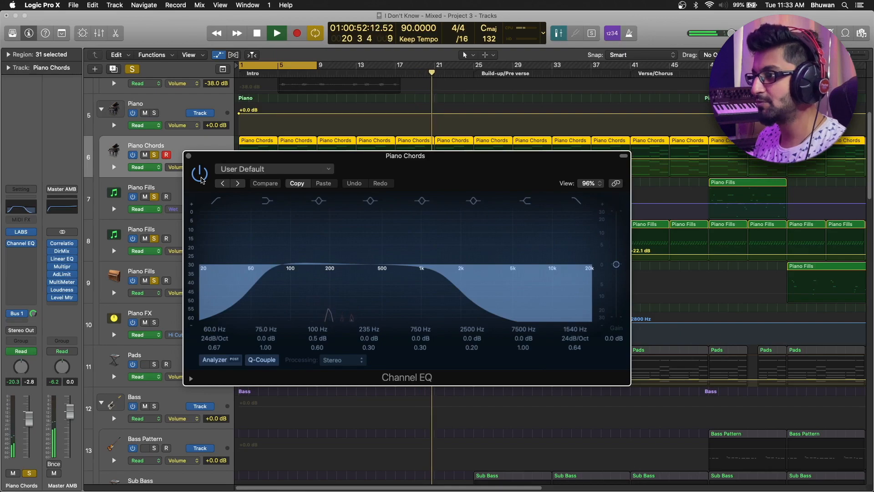
click(189, 156)
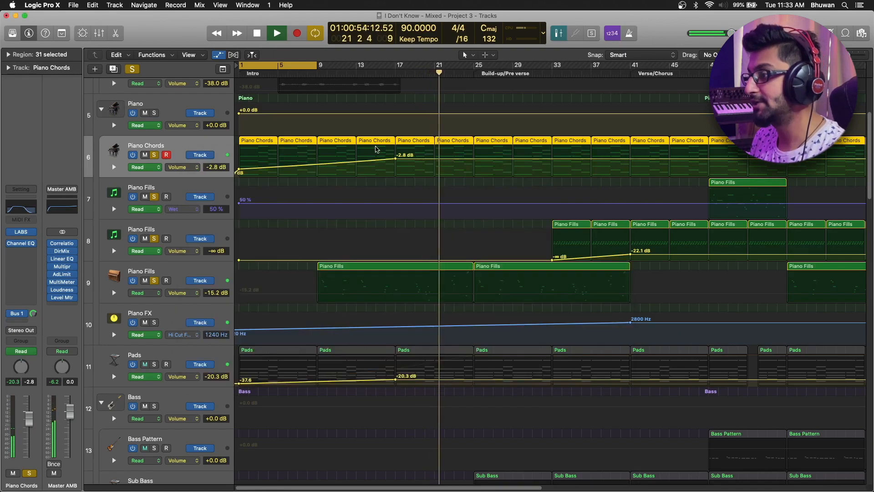
key(space)
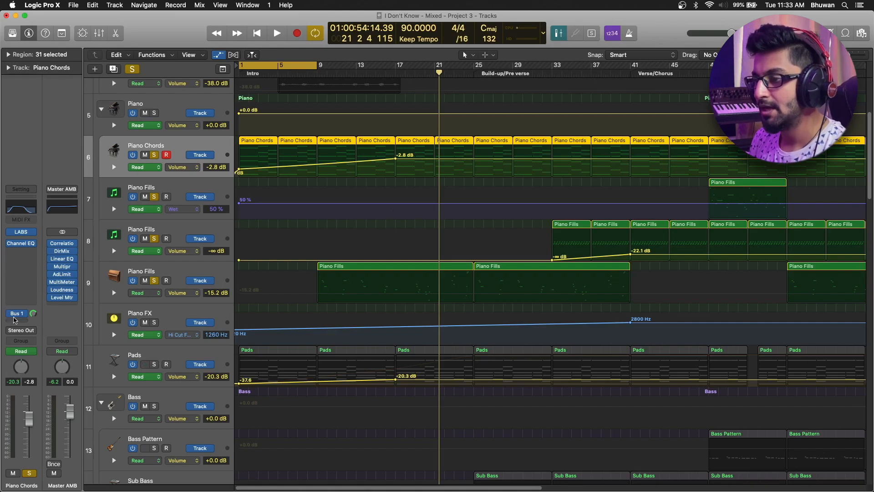
Check the Bus 1 send on Piano Chords, and review the track 7 Piano Fills channel strip and regions through the outro.
click(17, 314)
click(28, 301)
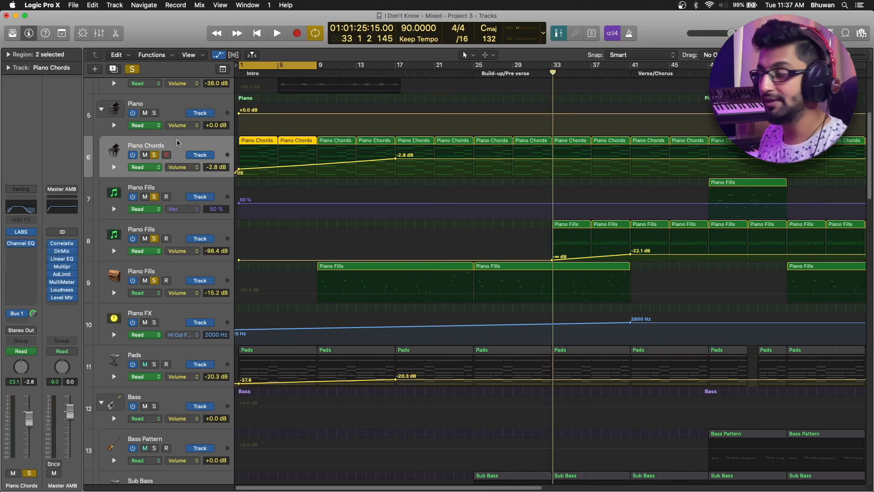
click(183, 193)
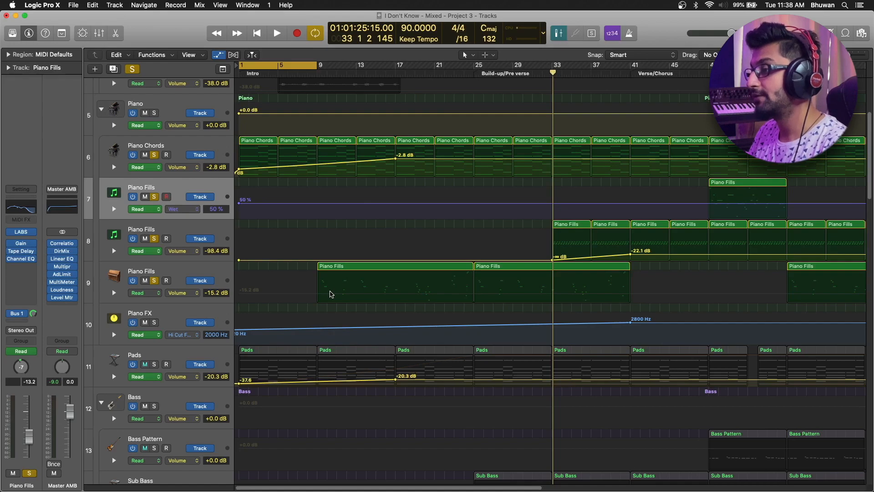
scroll(331, 294, right, 15)
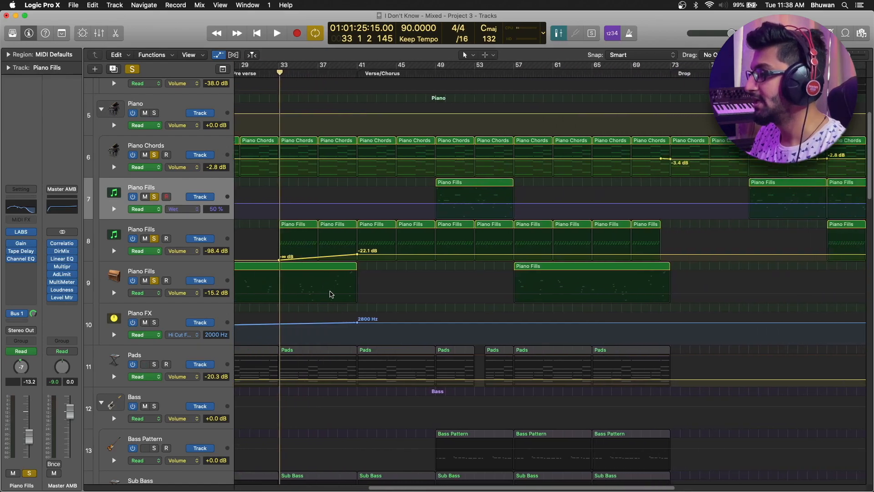
scroll(331, 293, right, 8)
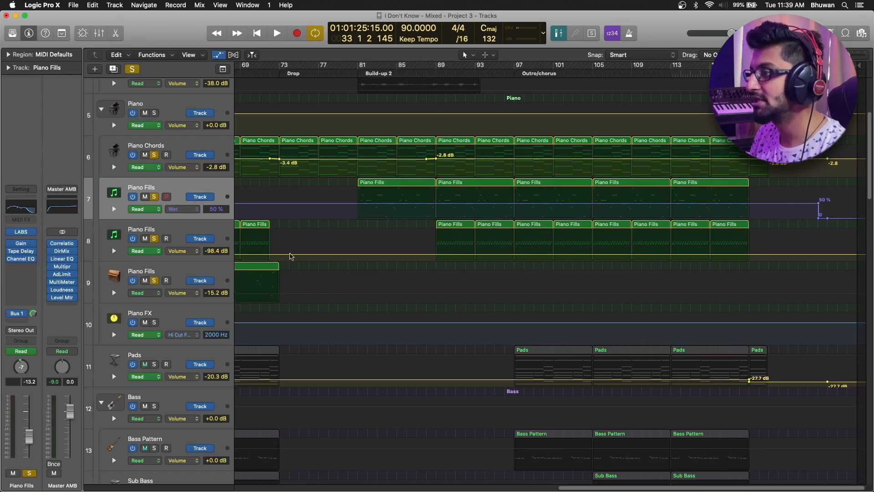
scroll(290, 255, left, 10)
scroll(290, 256, up, 2)
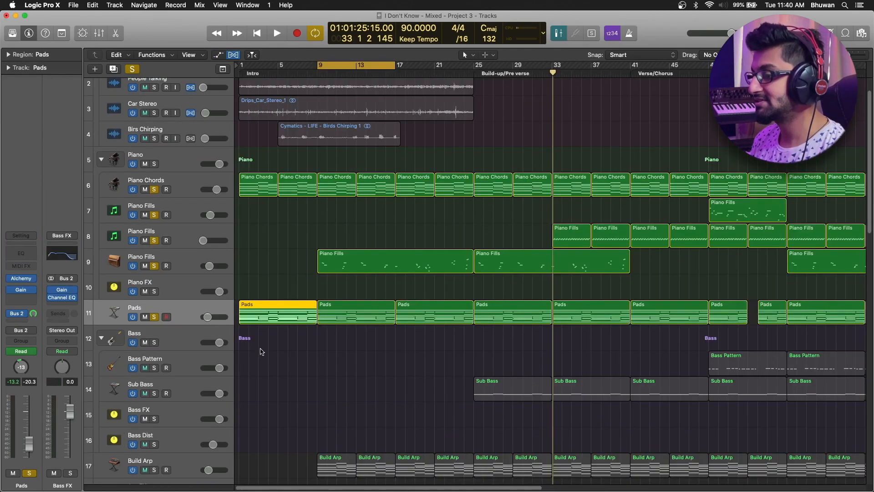
Select the Pads region at bar 9 and play the soloed piano and pads tracks from there.
key(Right)
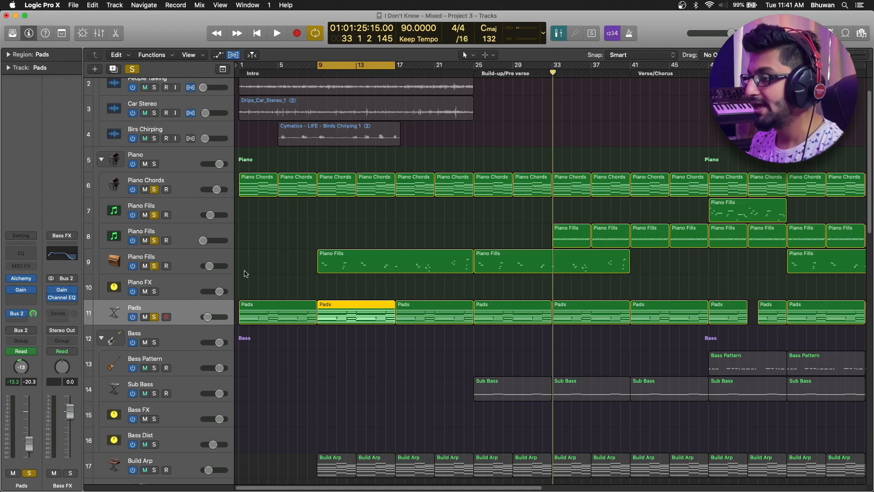
click(317, 72)
key(space)
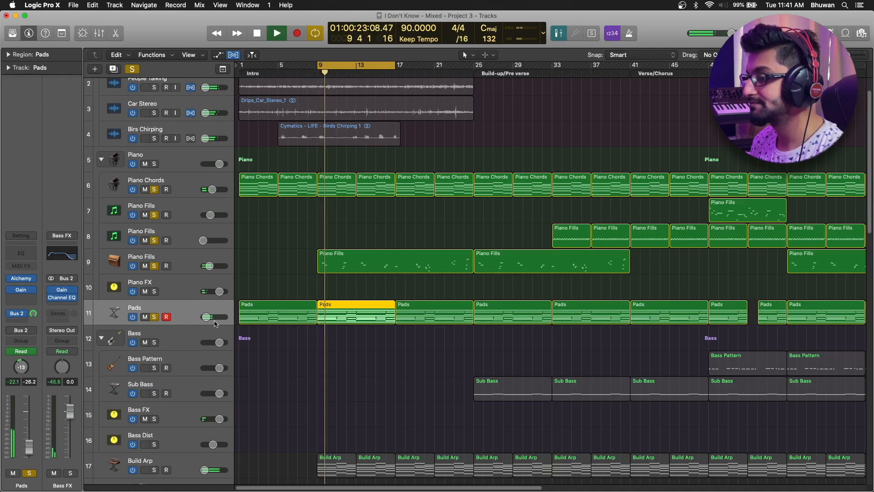
Show track automation, move the cycle range to bar 17, and view the Pads track's Cutoff automation during playback.
click(219, 55)
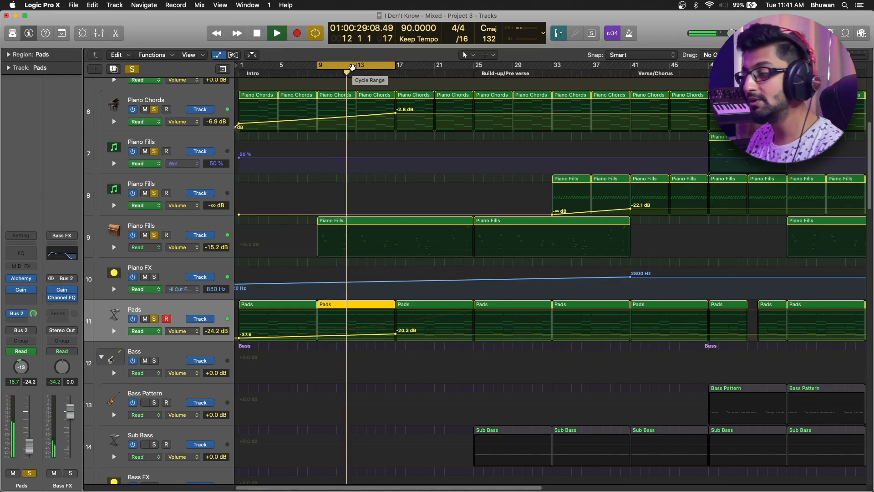
drag(353, 67, 431, 67)
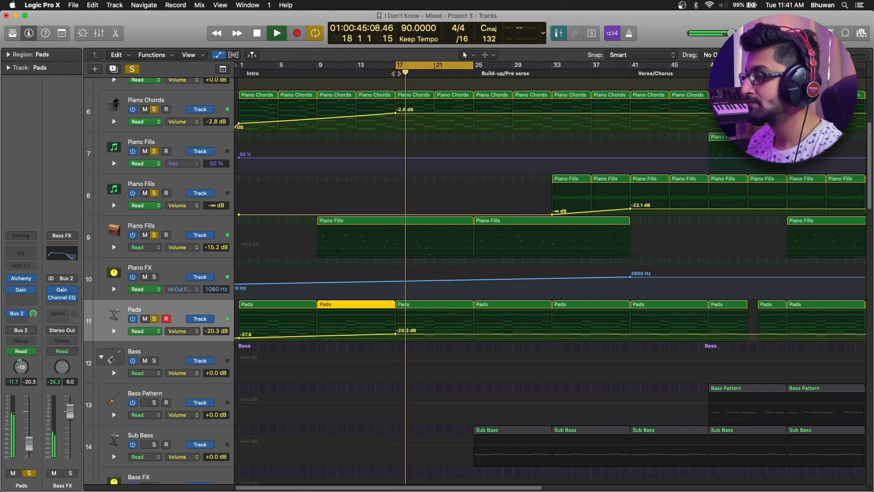
click(191, 337)
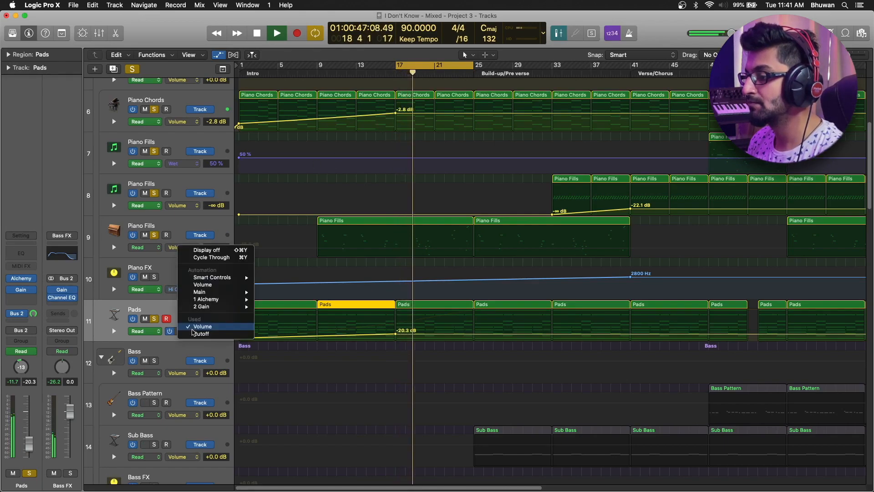
click(232, 304)
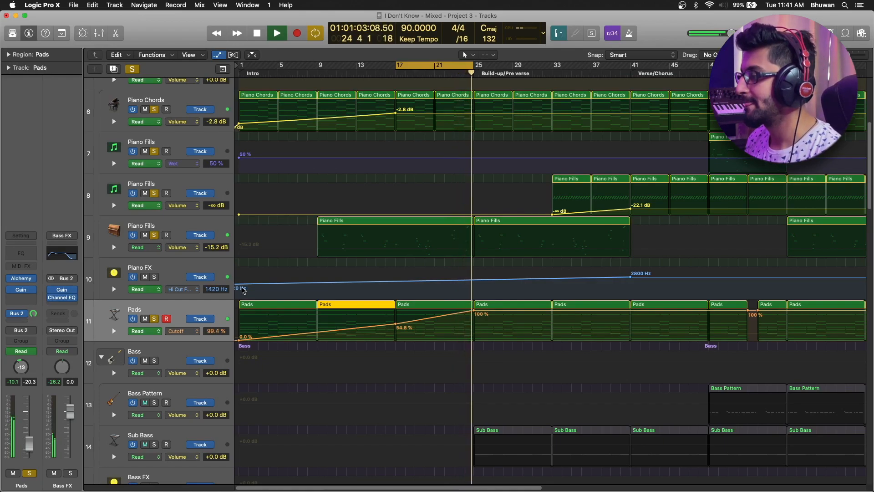
key(space)
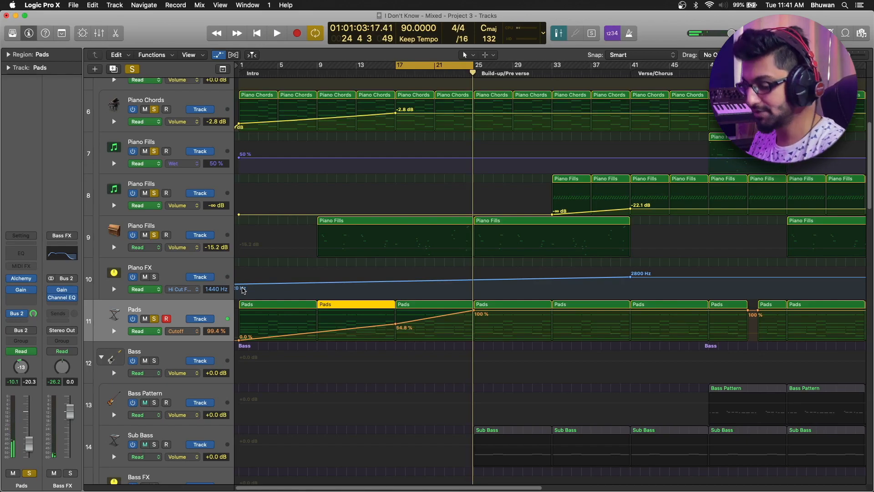
Review the Pads track's Cutoff automation from bar 25 through the outro, and hide the track automation.
scroll(456, 306, right, 5)
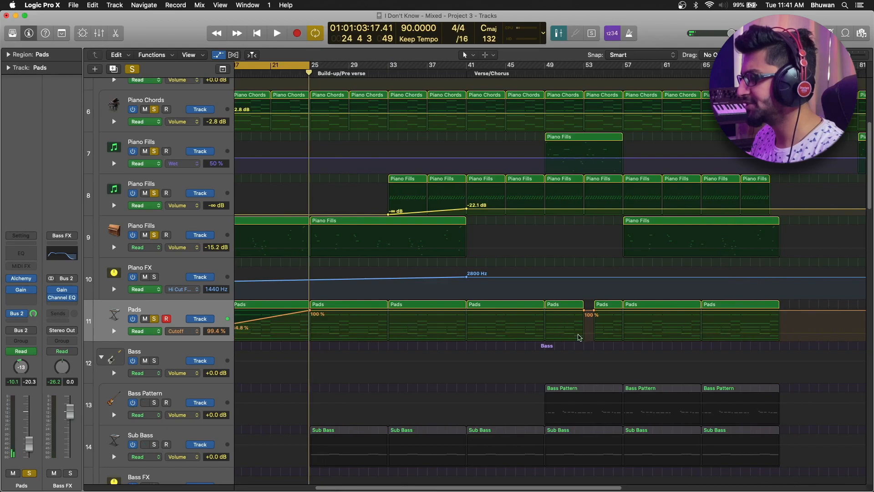
scroll(546, 337, right, 10)
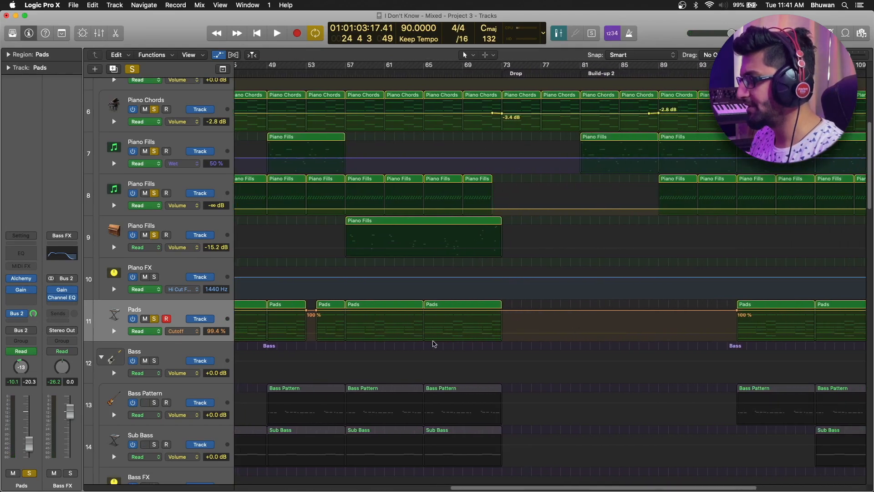
scroll(478, 332, right, 3)
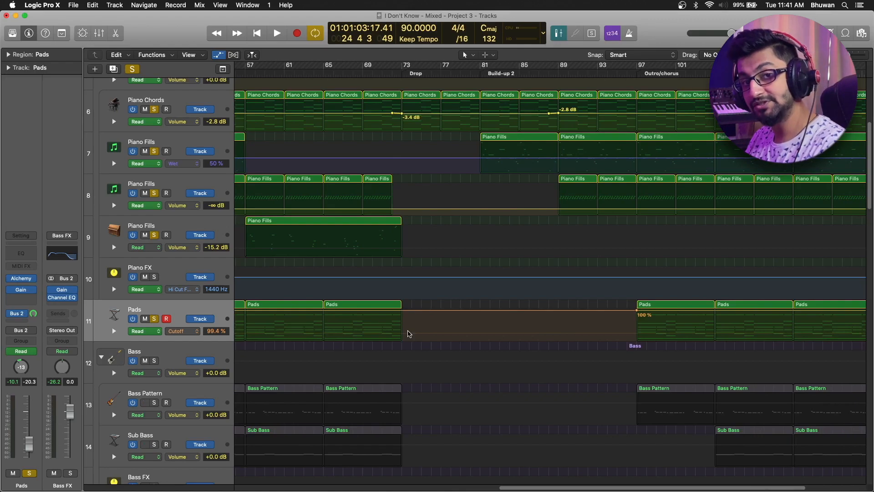
scroll(410, 333, right, 4)
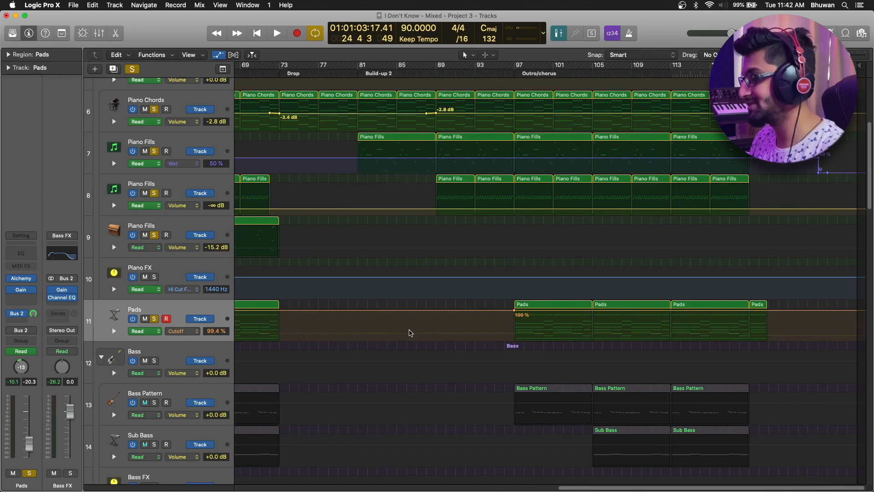
scroll(410, 333, left, 20)
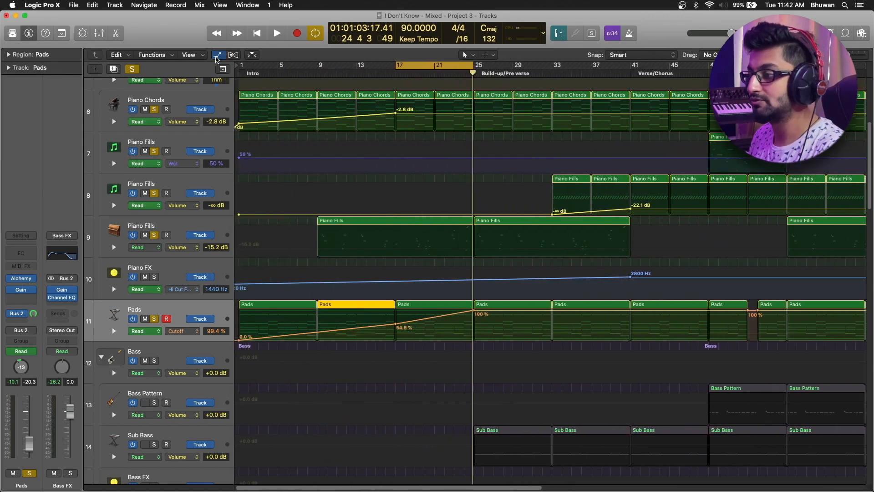
click(217, 56)
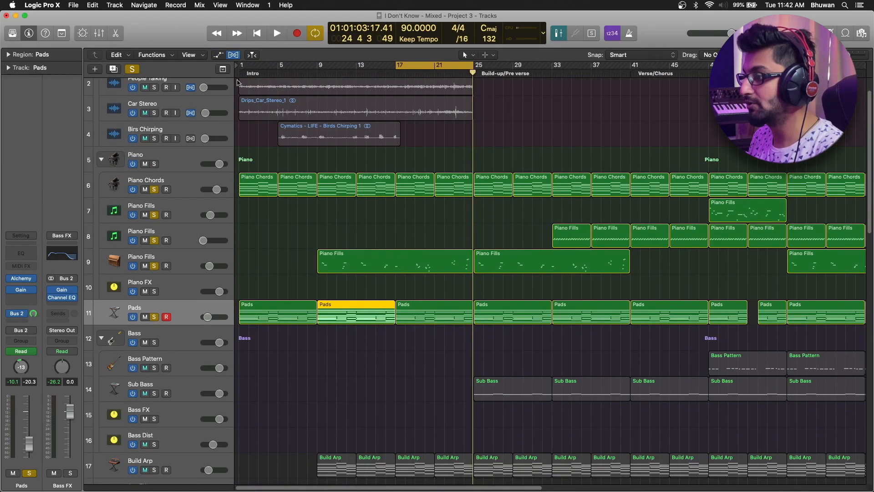
Open the Pads region at bar 9 for a closer look.
double_click(370, 308)
key(z)
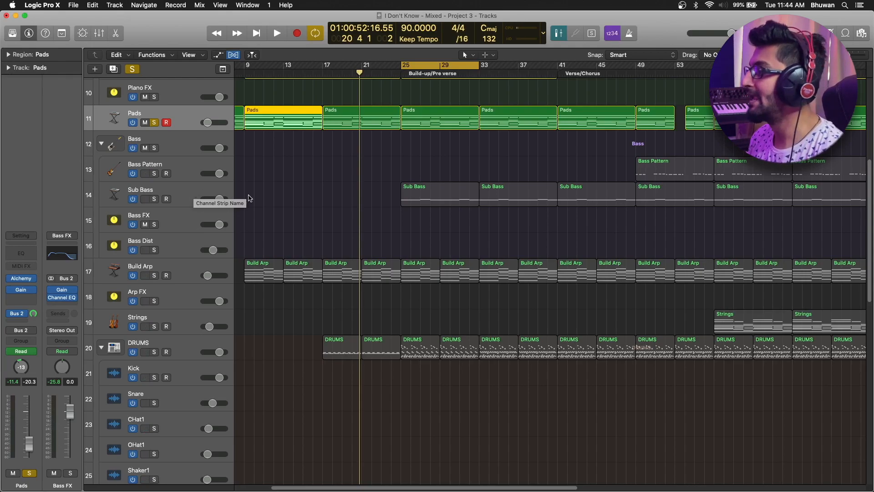
Solo the Bass Pattern and Sub Bass tracks and place the playhead at bar 25.
scroll(343, 245, right, 5)
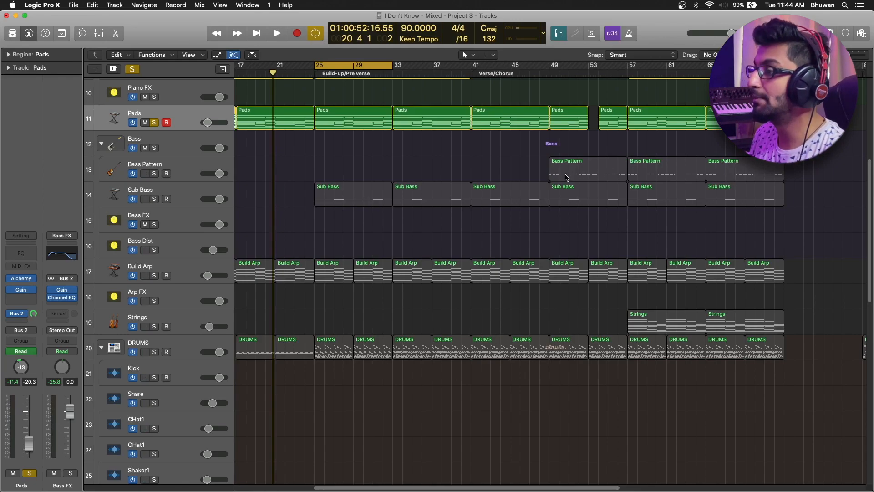
click(155, 174)
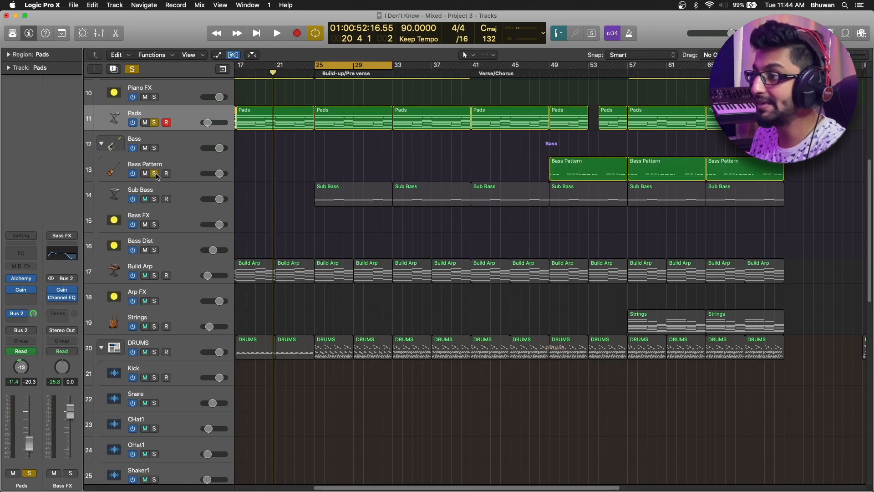
click(155, 200)
click(317, 73)
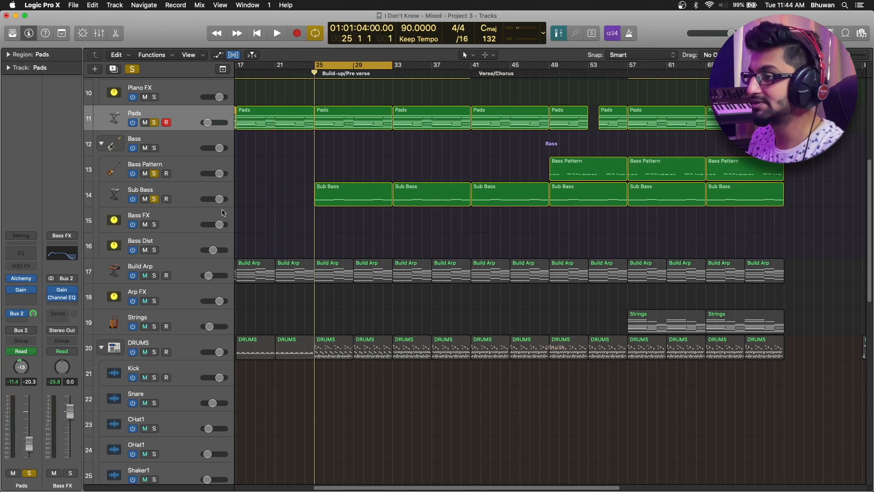
Lower the Sub Bass volume to -3.0 dB during playback and bypass its Compressor.
click(199, 195)
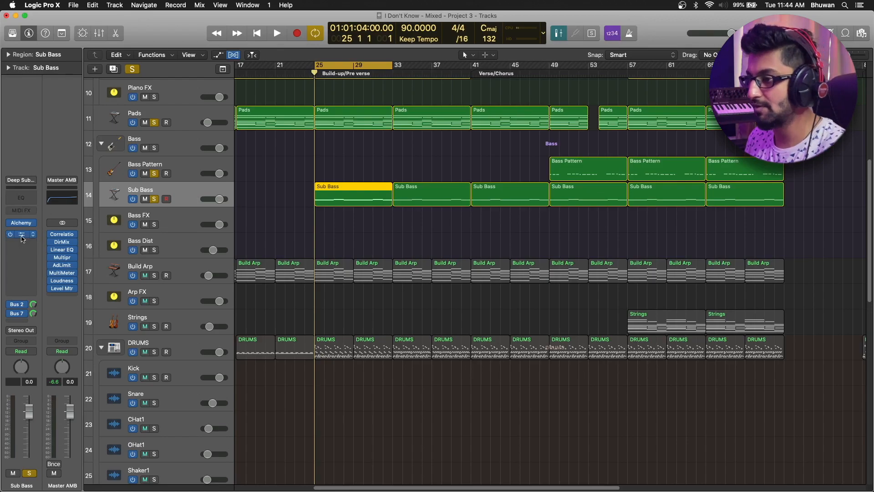
mouse_move(21, 226)
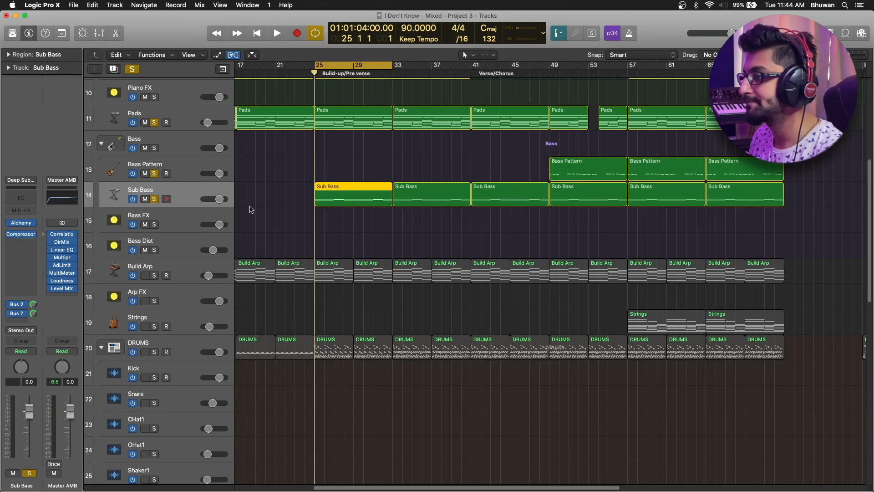
key(space)
drag(220, 199, 217, 199)
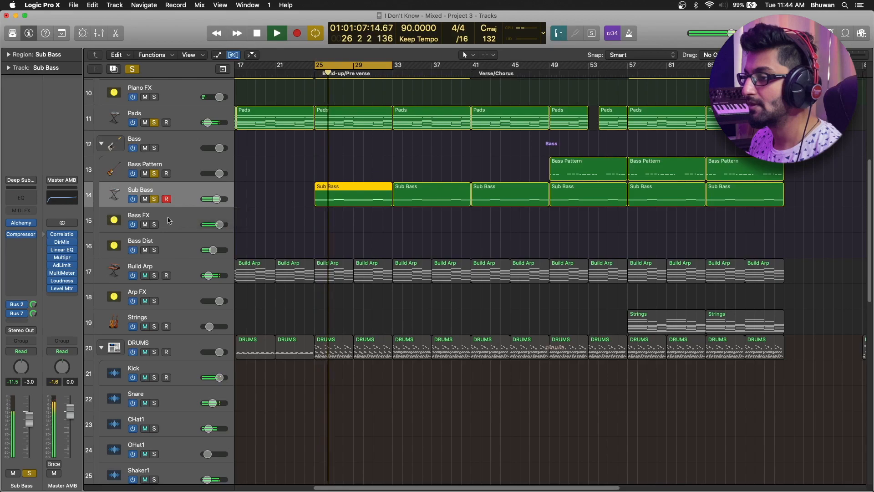
click(11, 235)
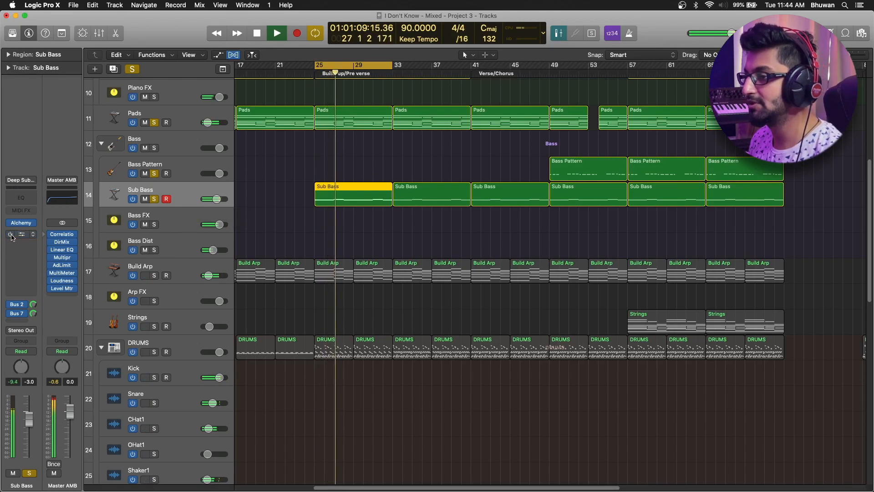
Unsolo the Pads, Piano Chords and all three Piano Fills tracks so only the bass tracks stay soloed.
click(153, 123)
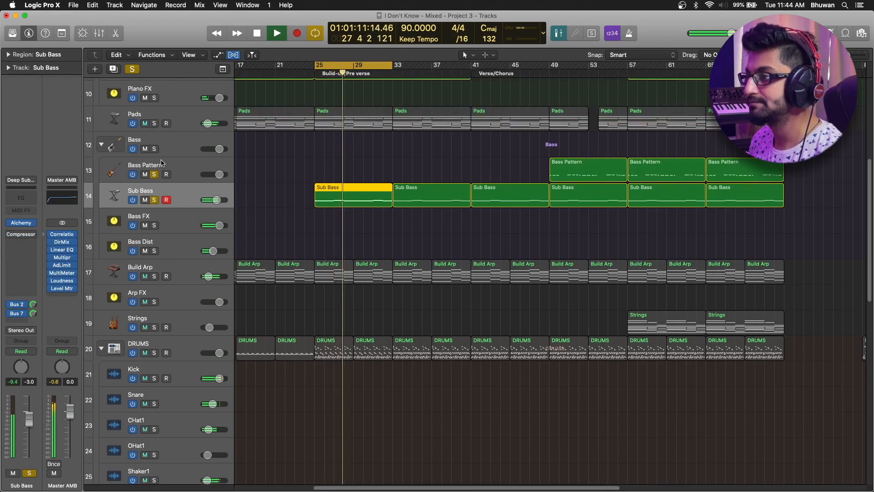
scroll(166, 234, up, 6)
click(154, 222)
click(154, 197)
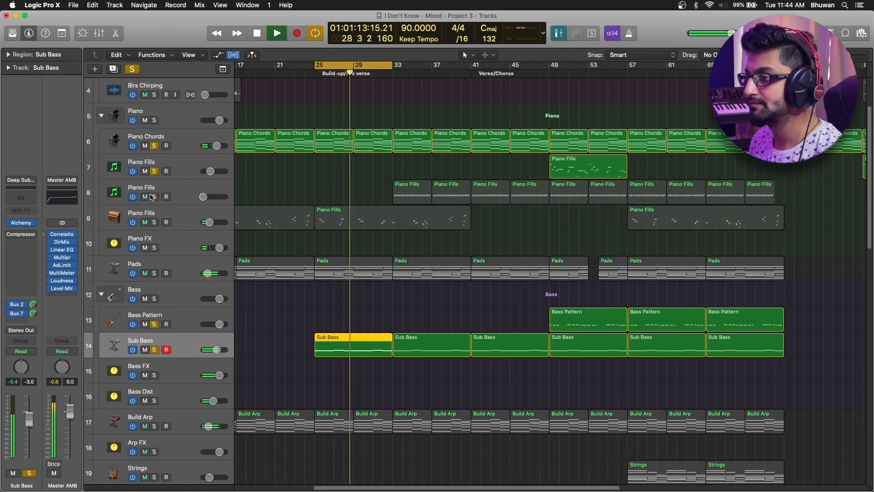
click(154, 171)
click(154, 146)
scroll(151, 281, down, 5)
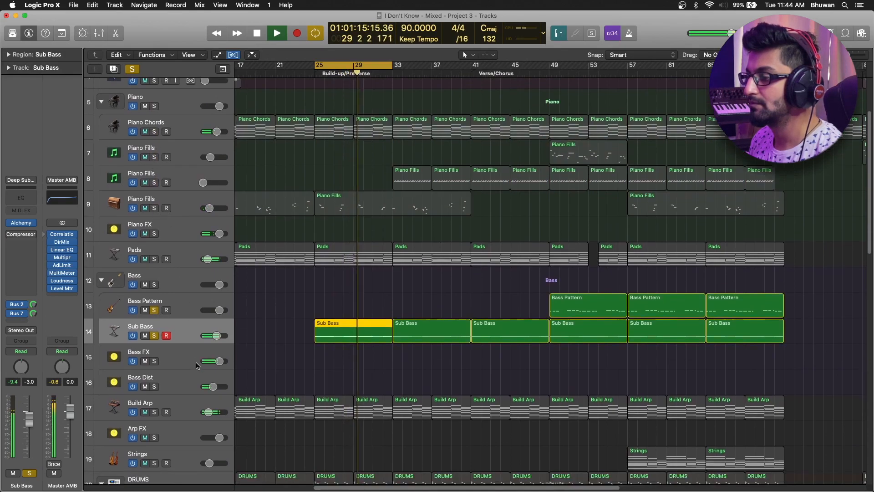
Lower the Sub Bass volume to -7.0 dB and solo Pads again to hear the two together.
drag(30, 421, 32, 434)
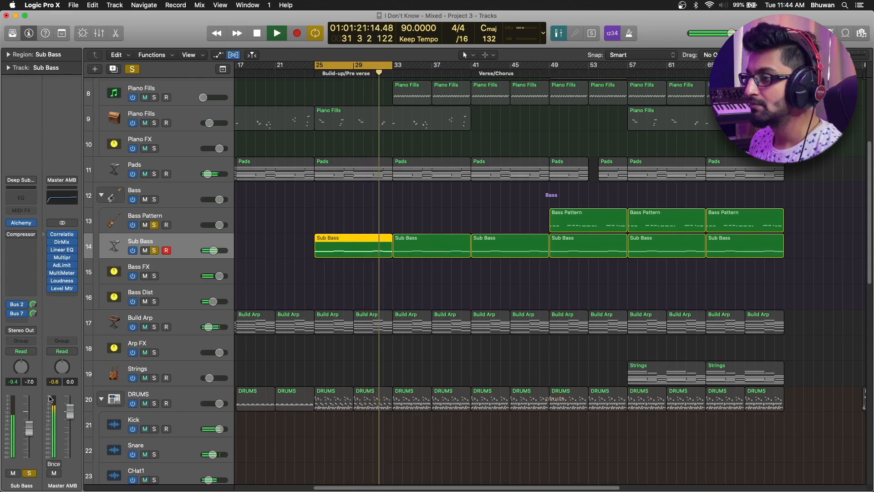
click(154, 174)
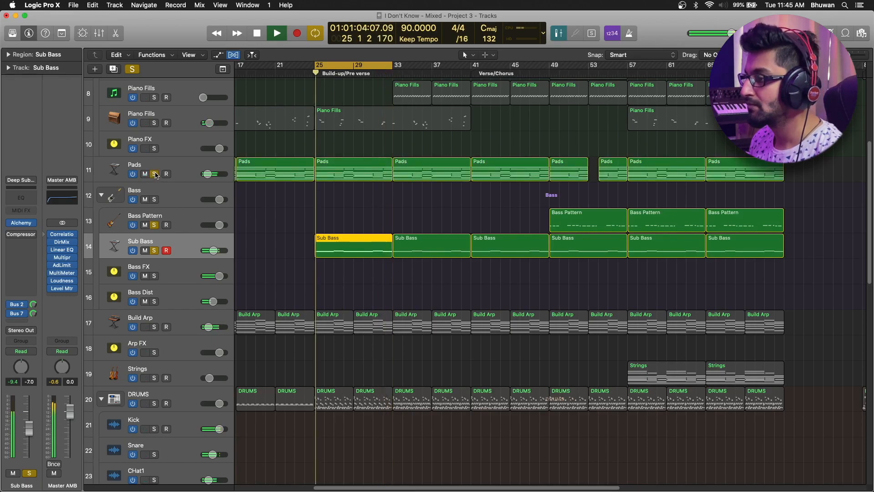
scroll(158, 196, up, 5)
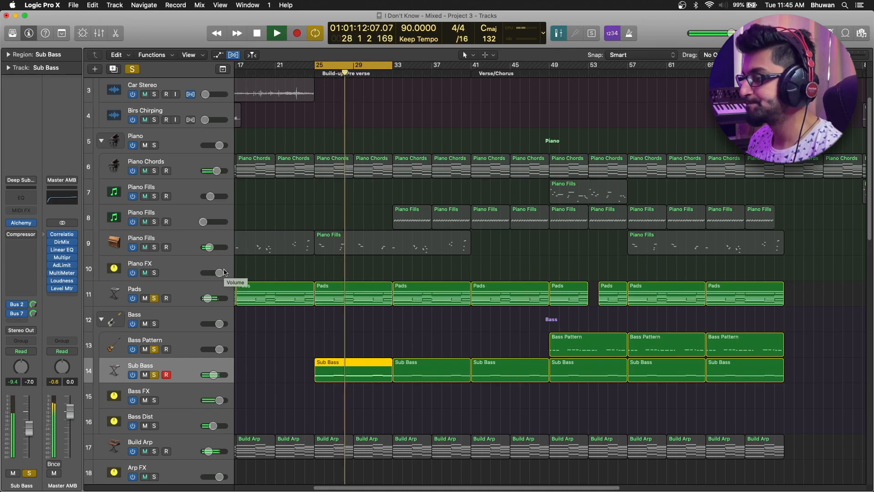
scroll(303, 315, right, 3)
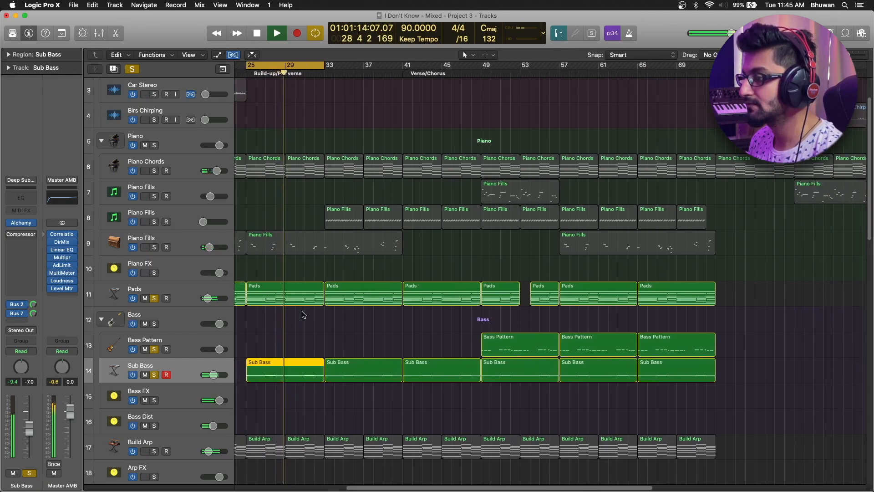
key(space)
Set up the Bass Pattern track for playback from bar 49, with the cycle range moved to bars 49–57.
drag(306, 63, 541, 64)
scroll(503, 398, right, 5)
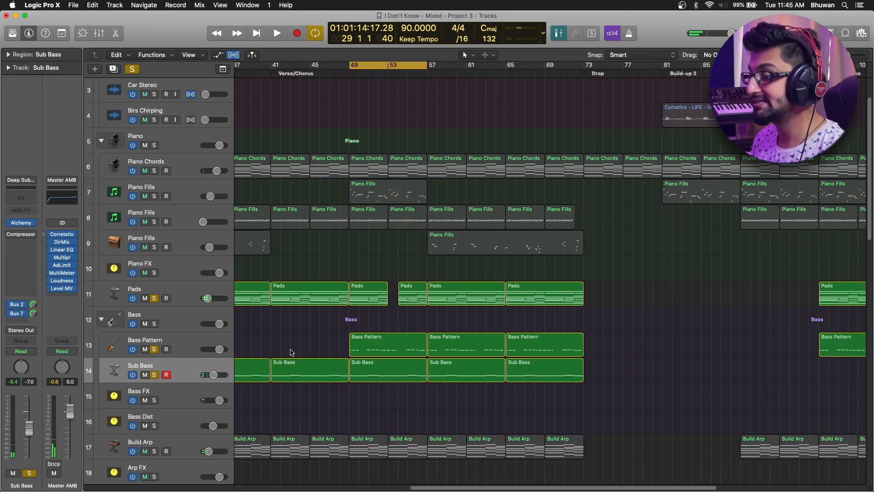
click(200, 343)
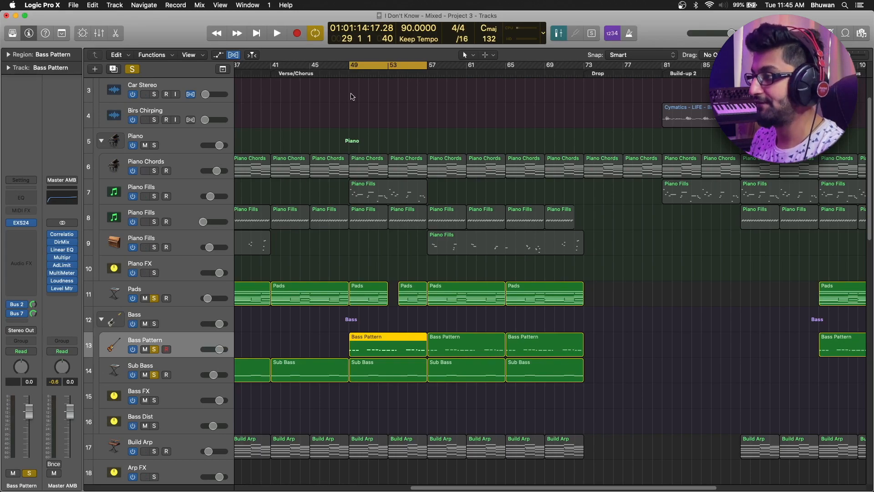
click(351, 74)
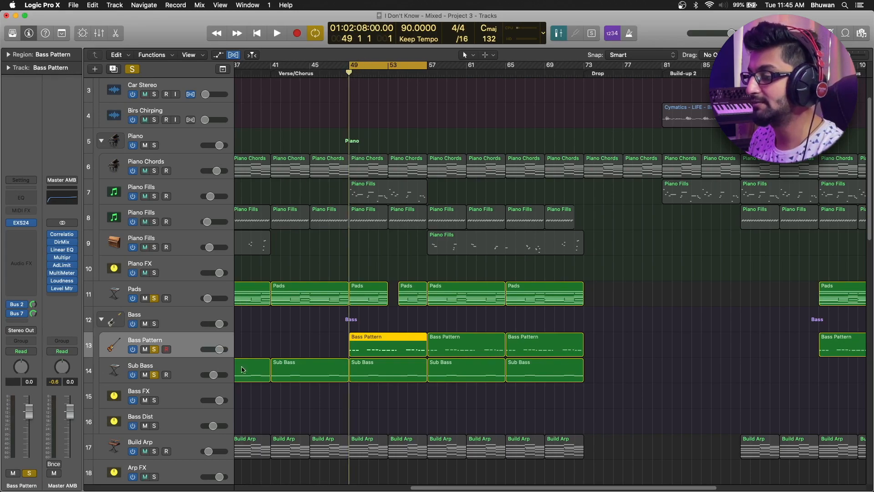
Unsolo Sub Bass during playback and lower the Bass Pattern volume to -4.8 dB.
key(space)
click(152, 374)
drag(220, 349, 215, 349)
drag(33, 422, 32, 420)
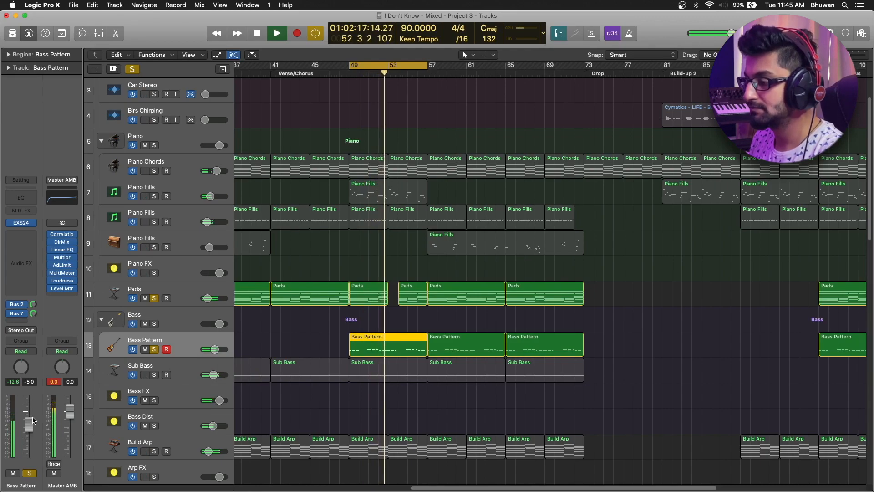
drag(33, 420, 32, 418)
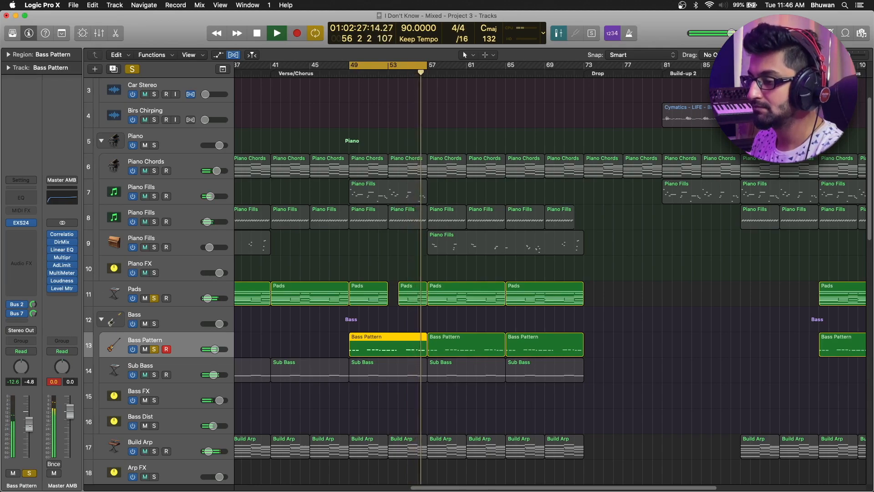
drag(31, 424, 31, 428)
key(space)
Show the Mixer to examine the Channel EQ on Bass FX, and select the Bass Dist channel strip.
key(x)
click(351, 336)
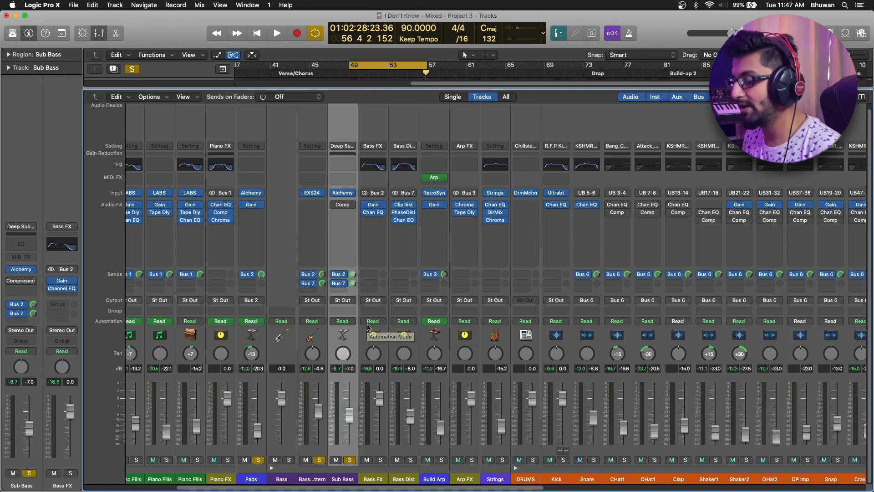
click(374, 213)
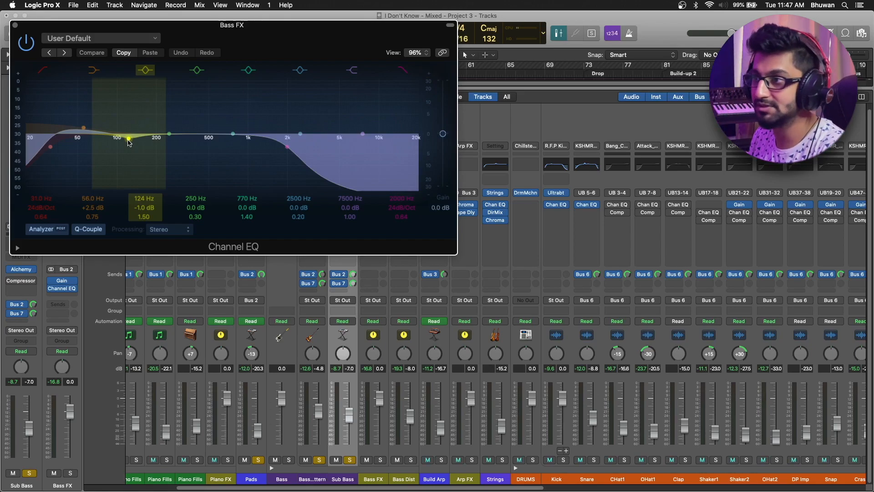
click(15, 26)
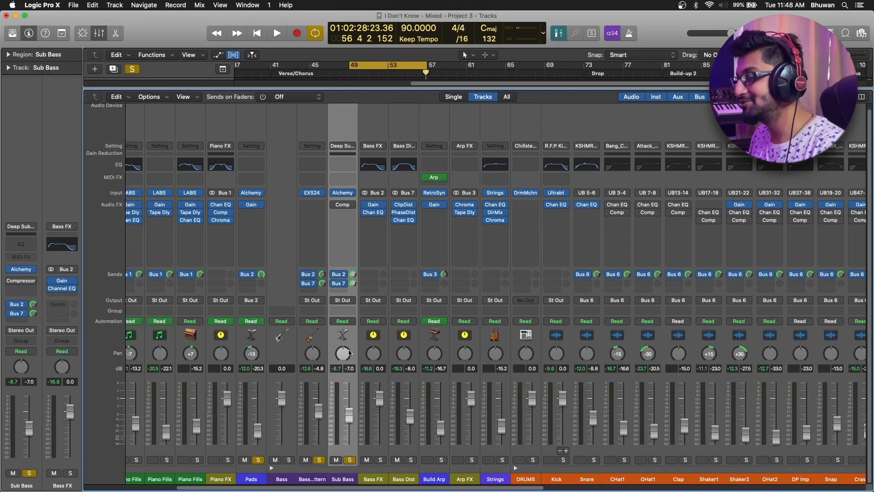
click(408, 485)
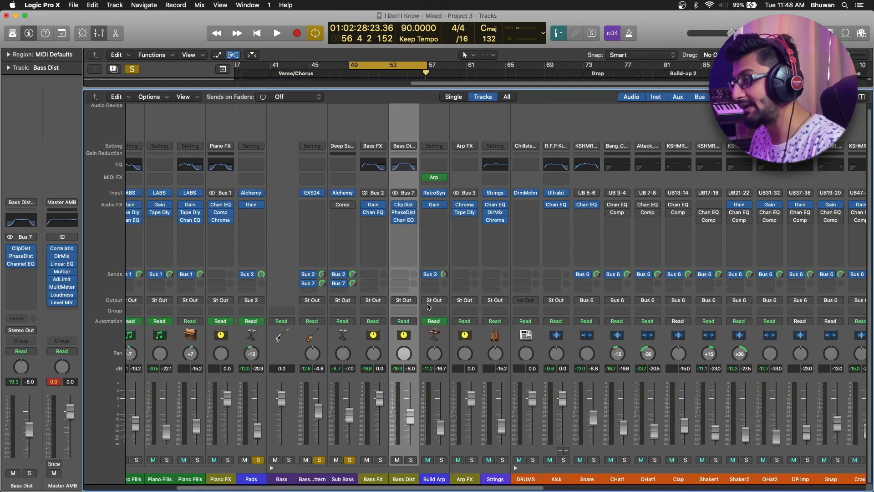
Pull the Bass Dist volume down to -∞, and audition the bass while bringing it back up to -7.0 dB.
mouse_move(324, 284)
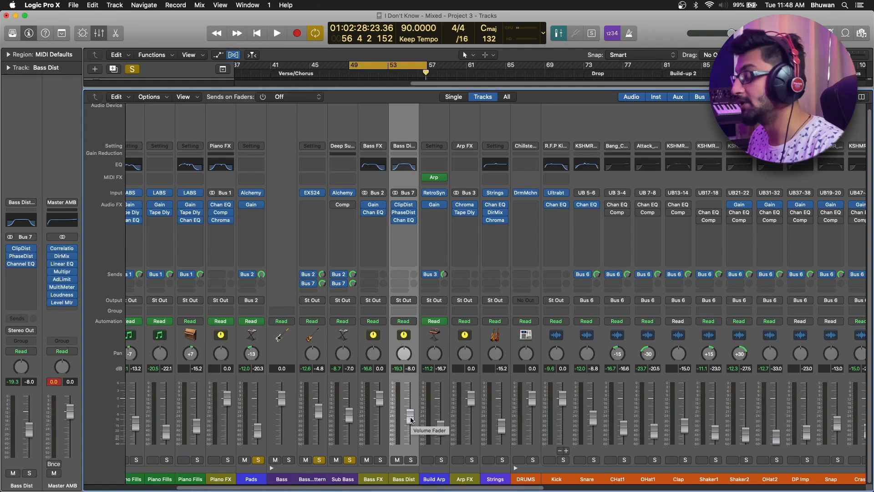
drag(410, 415, 406, 488)
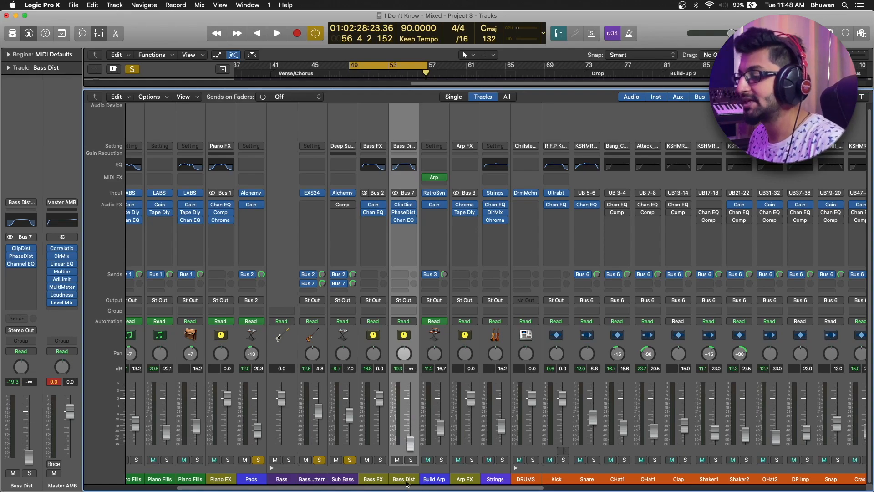
mouse_move(413, 444)
mouse_down()
mouse_move(410, 420)
mouse_move(412, 448)
mouse_up()
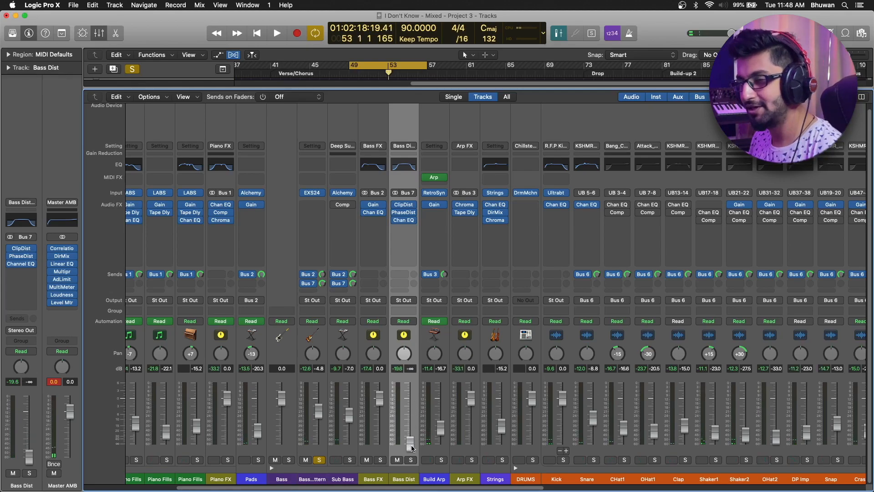
key(space)
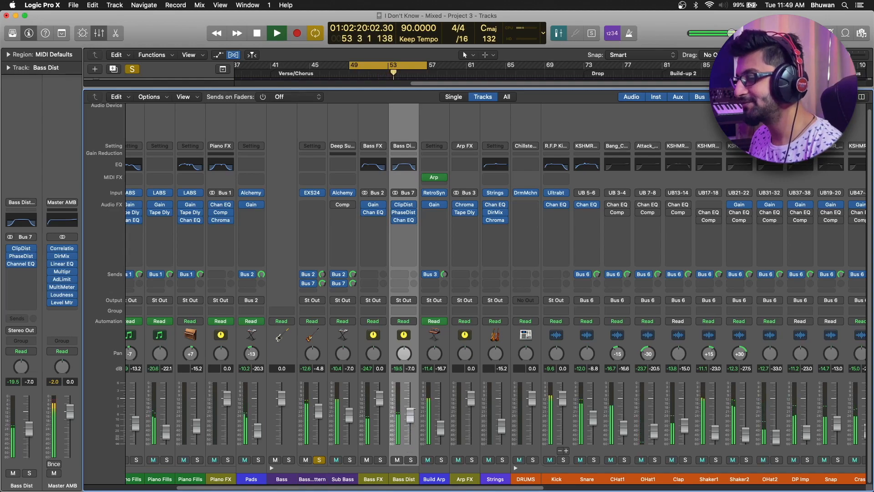
key(space)
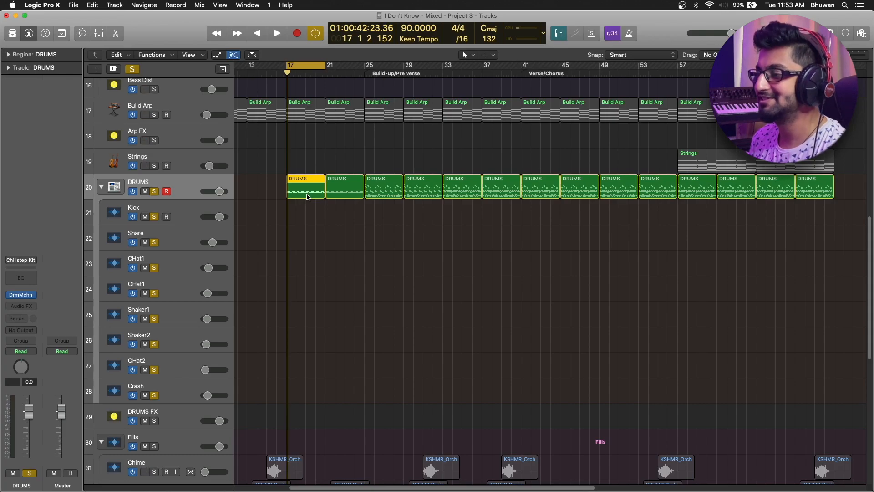
Show the DRUMS region at bar 17 in the Piano Roll and play back its pattern.
double_click(307, 197)
key(space)
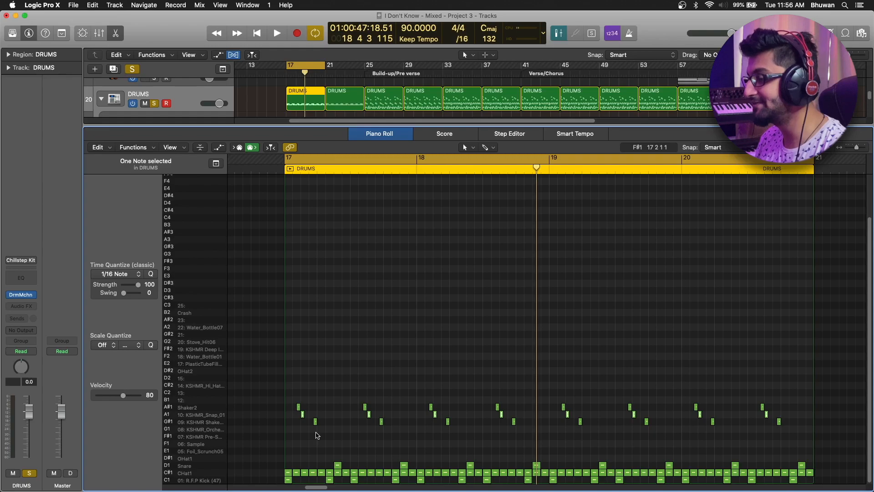
key(space)
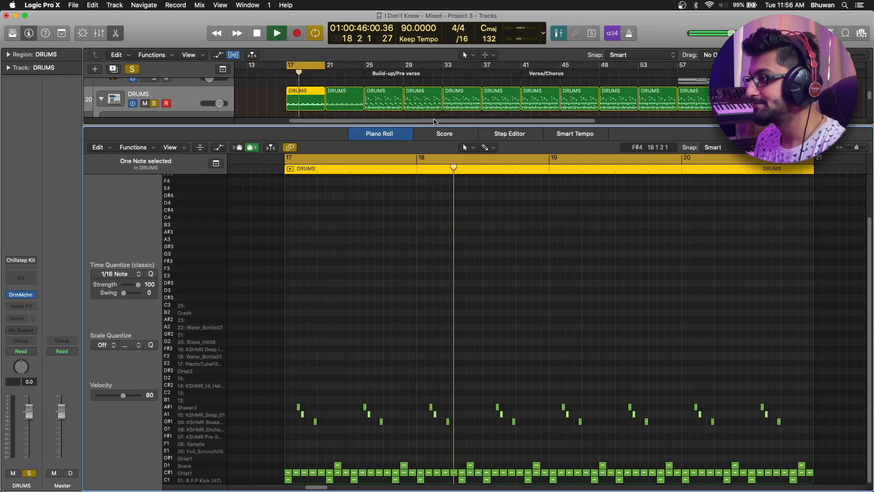
key(space)
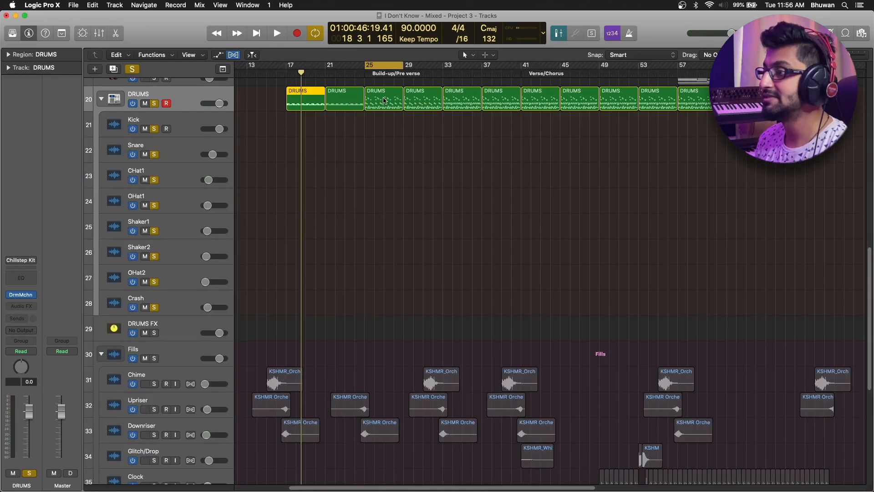
Play the drums from bar 25 and open the DRUMS region there to examine its notes.
click(364, 72)
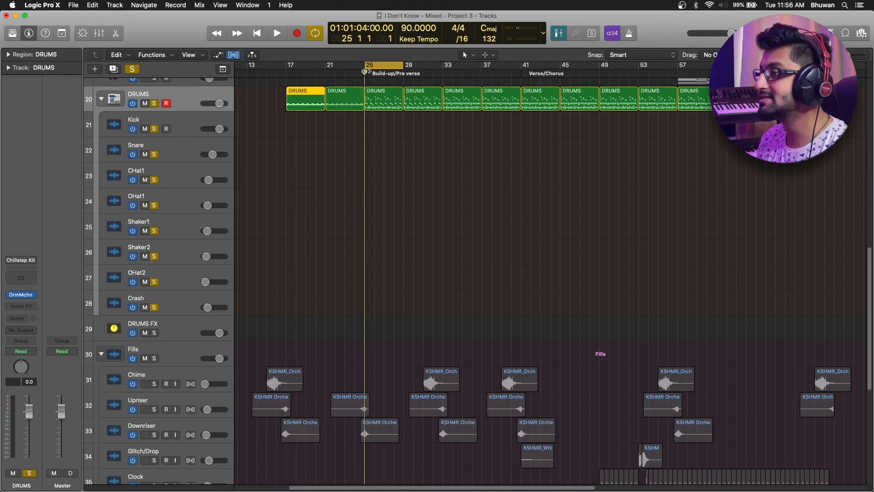
key(space)
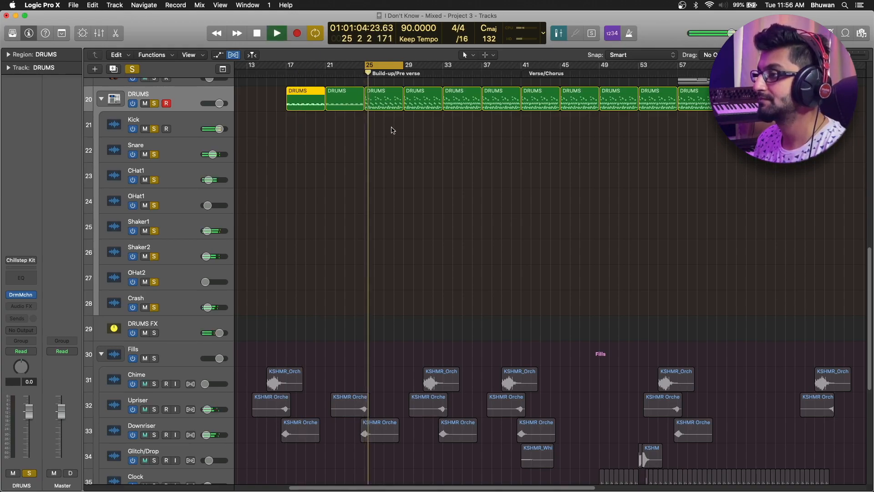
double_click(388, 100)
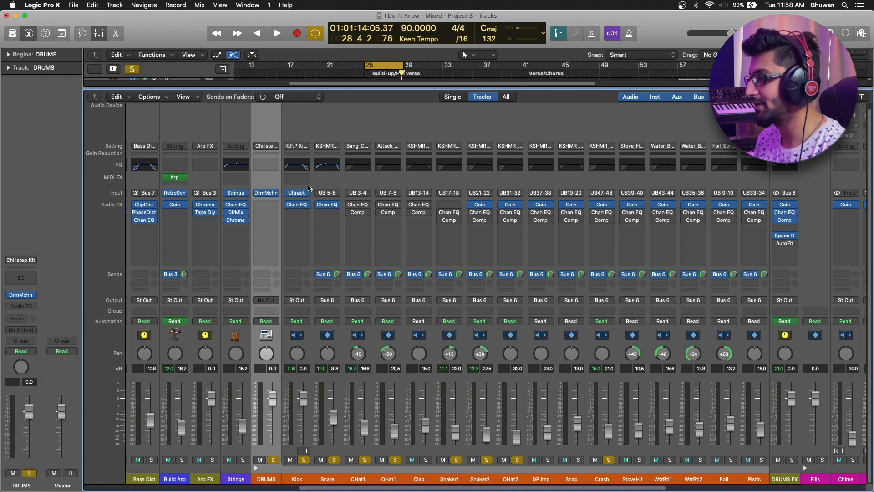
Examine the Channel EQ curves on the Kick and Snare channel strips, closing each plug-in window.
click(299, 206)
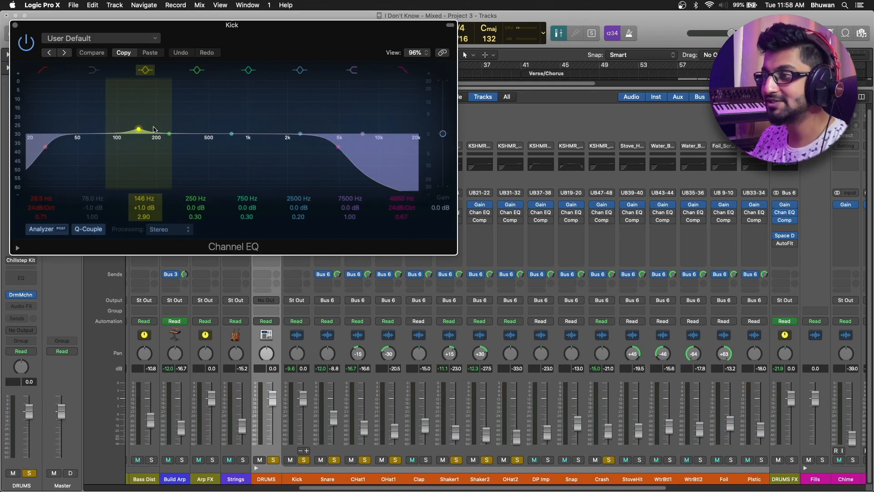
click(15, 25)
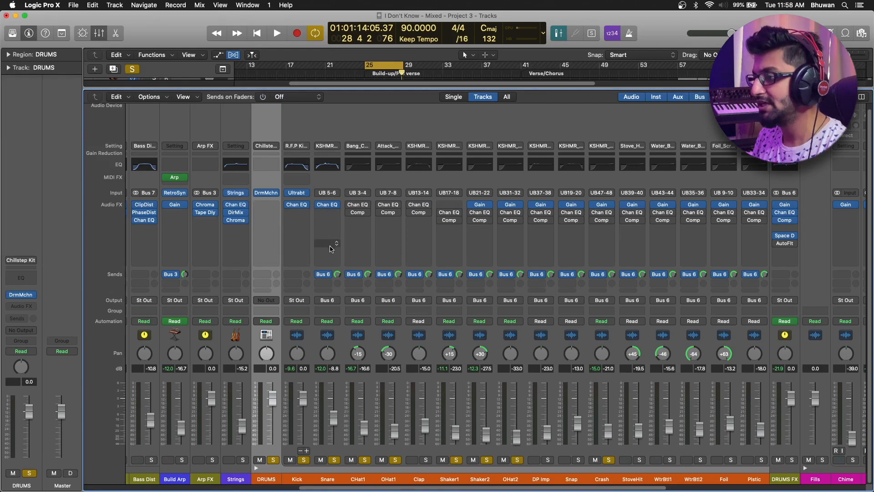
click(330, 206)
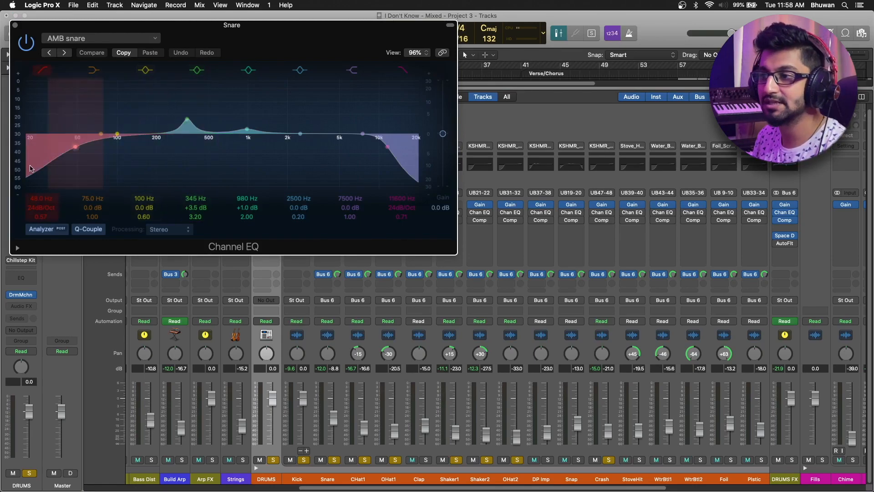
click(14, 26)
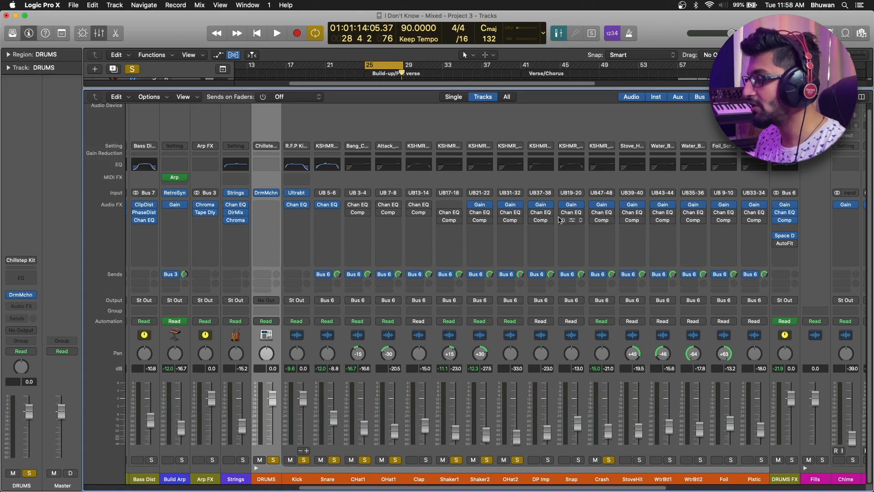
Examine the Channel EQ, Compressor and Space Designer on DRUMS FX, close their windows, and play the soloed drums.
scroll(615, 251, right, 5)
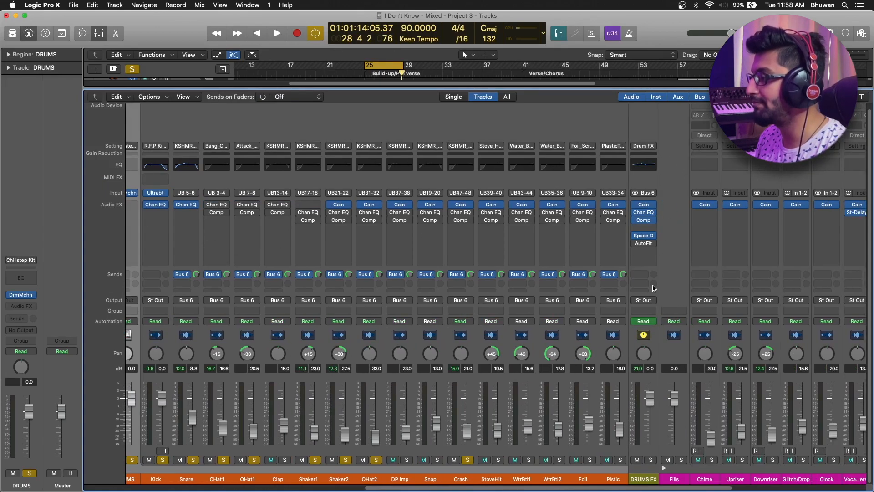
click(643, 212)
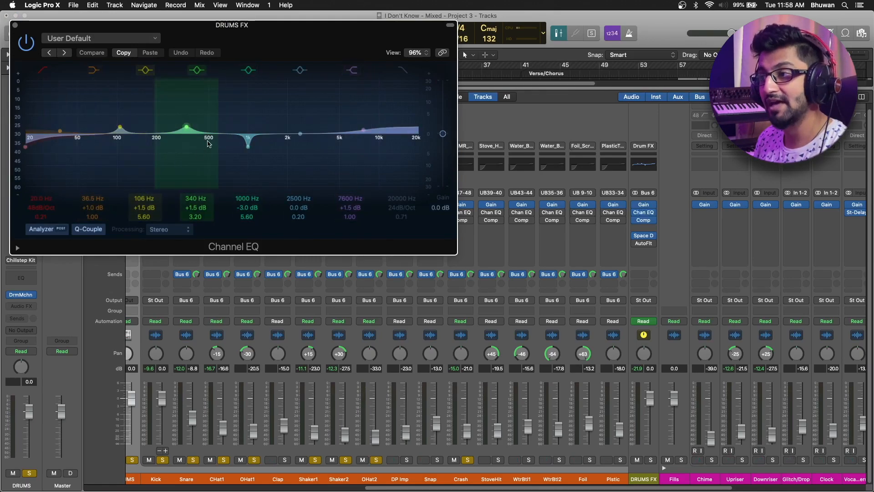
click(645, 221)
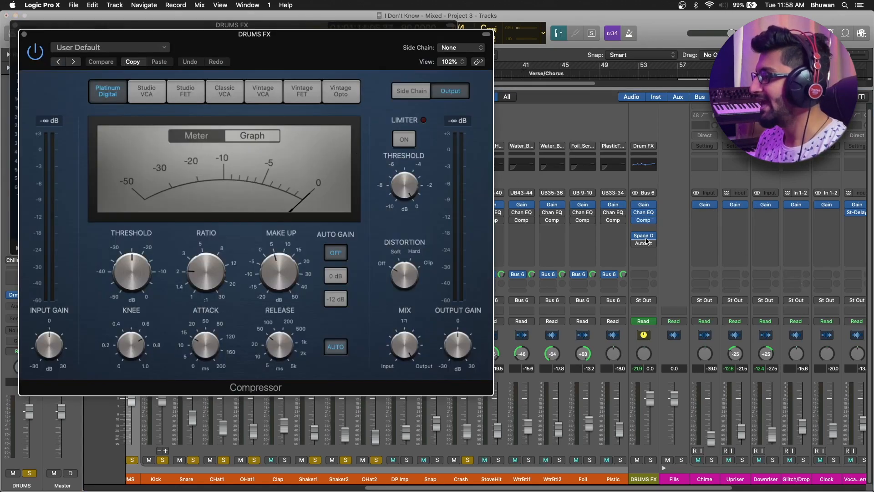
click(644, 237)
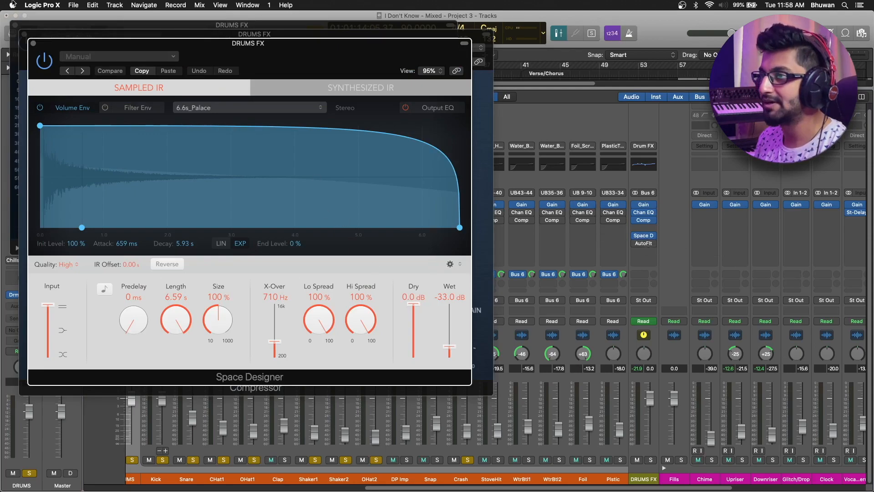
click(33, 43)
click(24, 34)
click(15, 24)
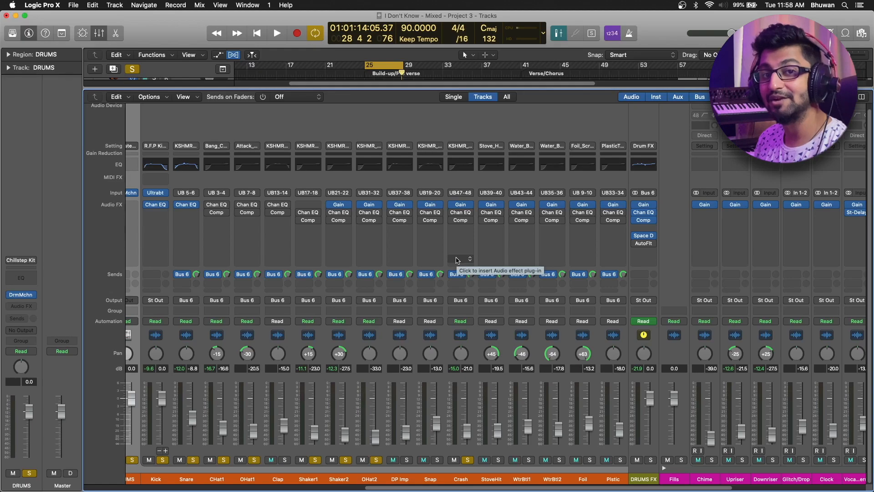
key(space)
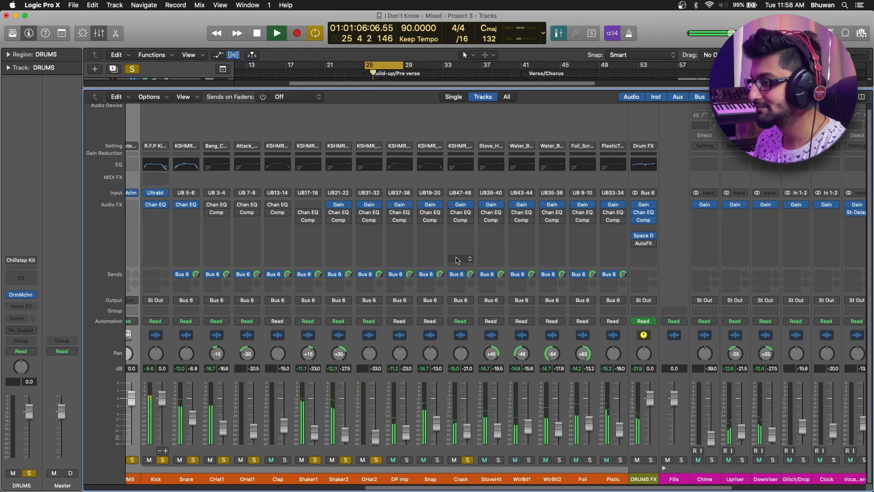
mouse_move(642, 235)
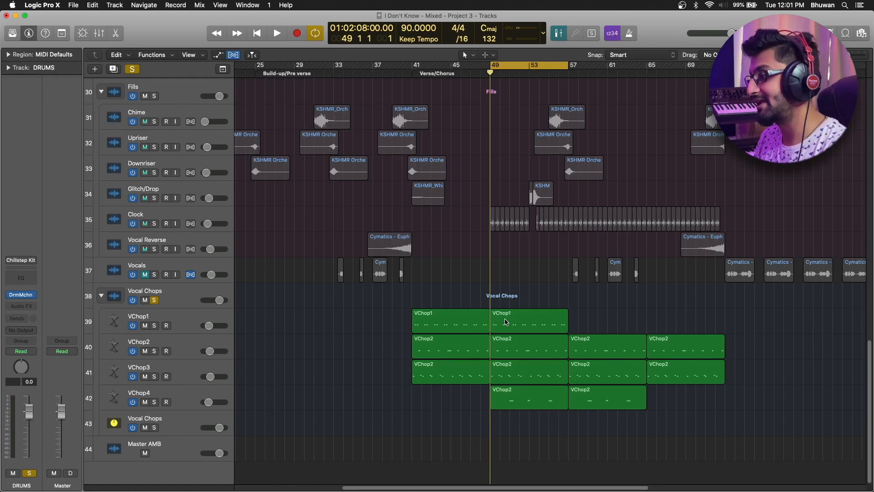
Audition the soloed Vocal Chops from bar 49, stop playback, and show the Mixer for their channel strips.
key(space)
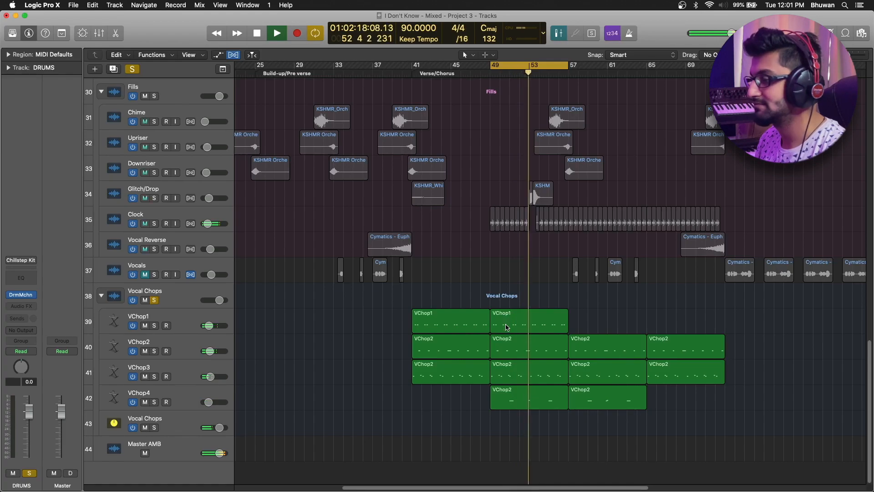
key(space)
key(x)
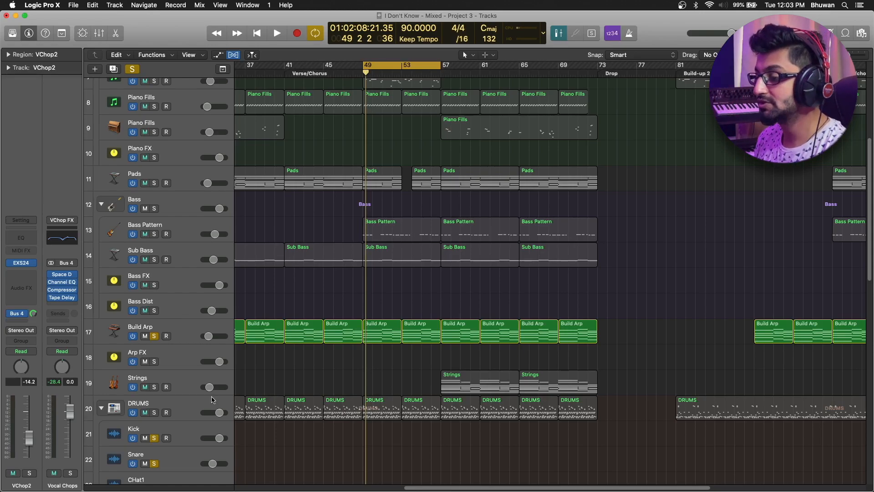
Solo Strings alongside Build Arp, move the cycle range to bars 57–65, and play them together.
click(154, 387)
drag(426, 66, 505, 63)
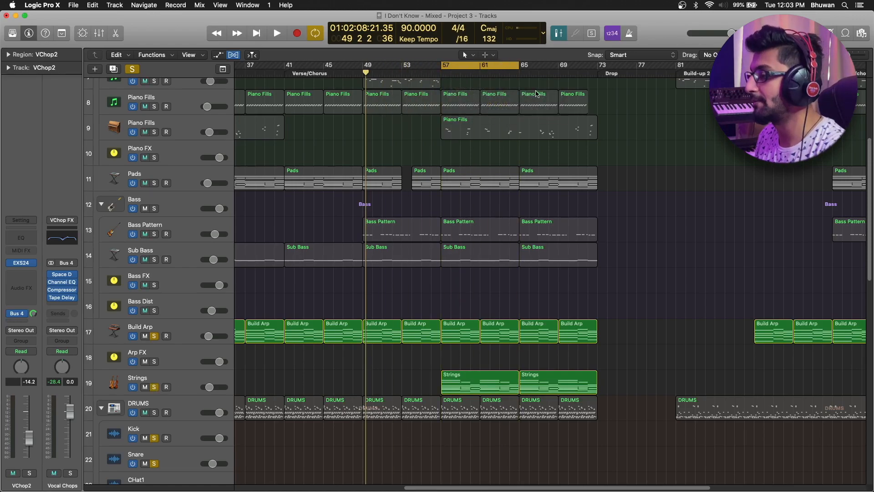
key(space)
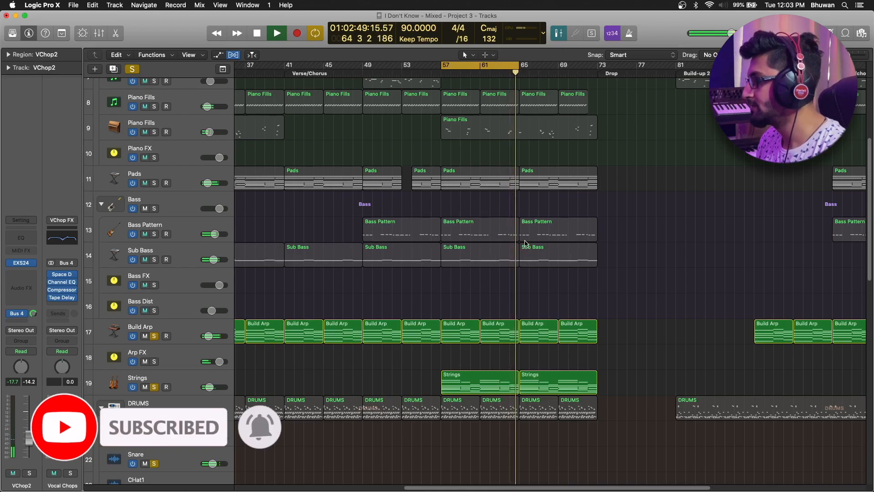
key(space)
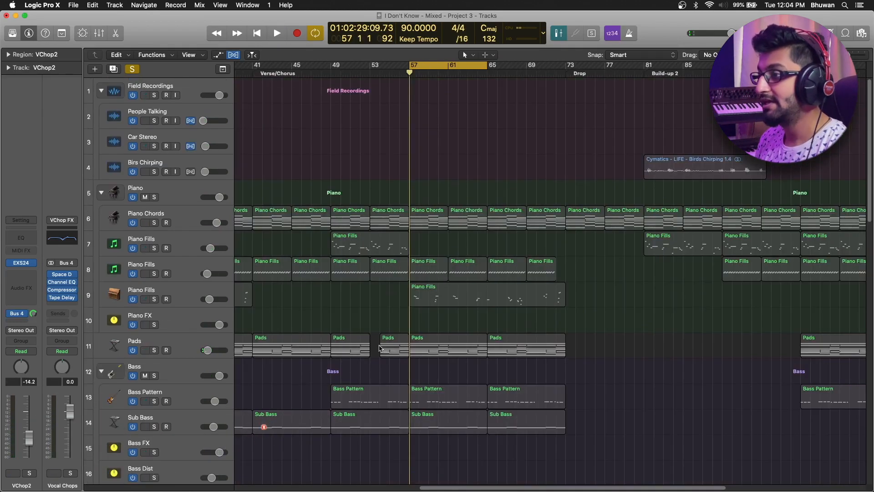
Review the field recording regions across the arrangement and solo People Talking, Car Stereo and Birs Chirping.
scroll(401, 323, left, 15)
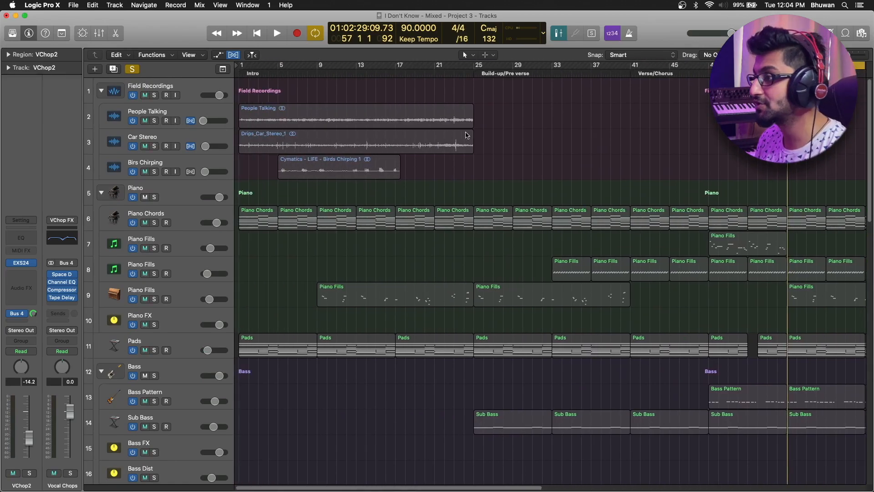
scroll(612, 144, right, 15)
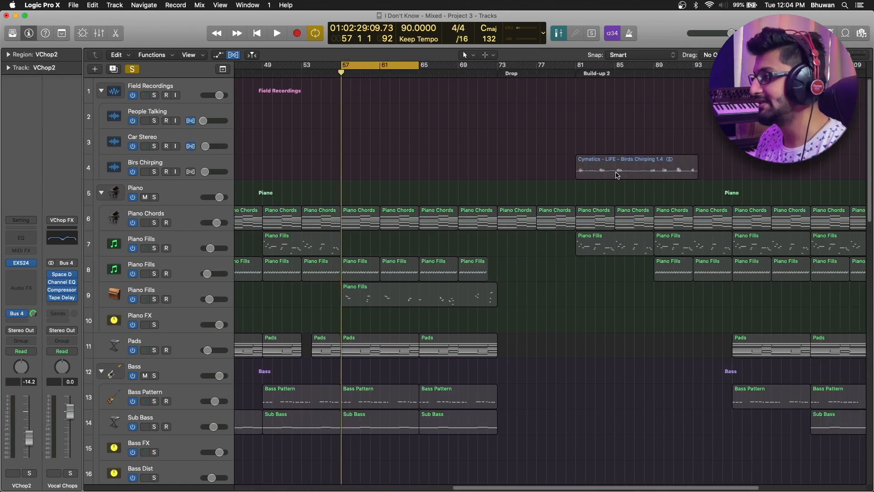
scroll(617, 174, right, 5)
scroll(509, 169, left, 18)
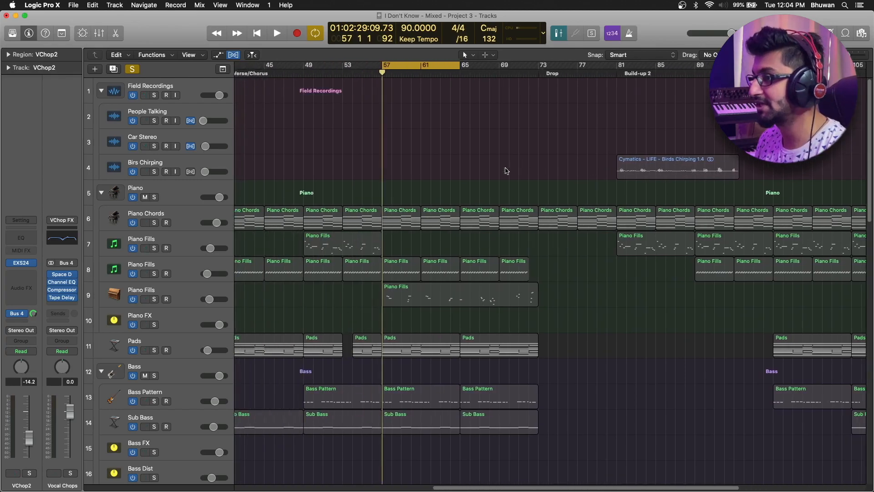
click(154, 121)
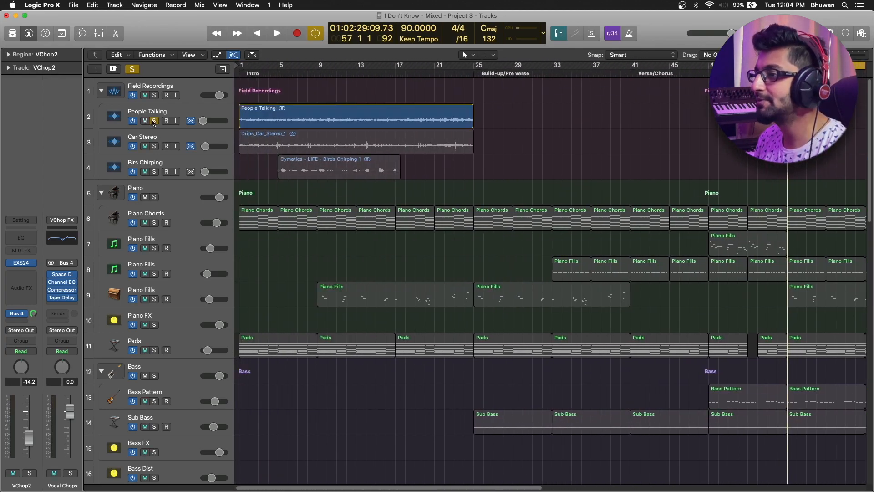
click(154, 146)
click(154, 172)
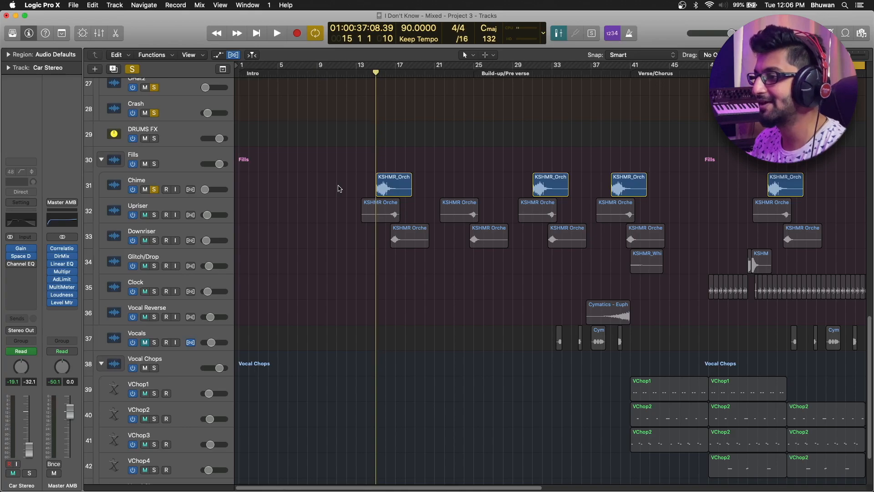
Play the soloed Chime fill, solo Upriser with it, and audition both around bar 16.
key(space)
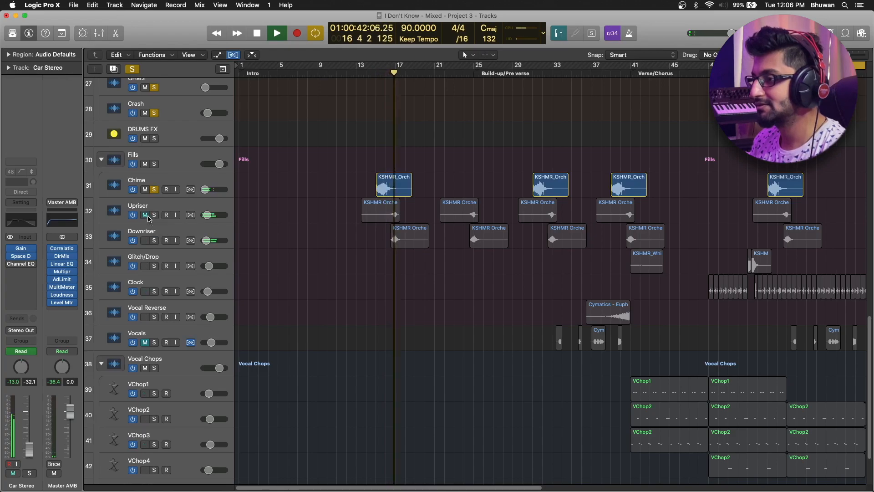
click(155, 216)
key(space)
key(space)
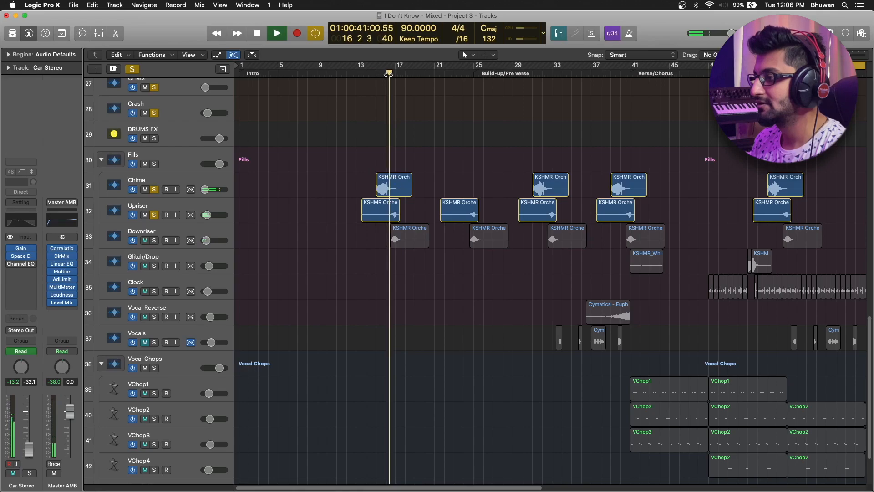
key(space)
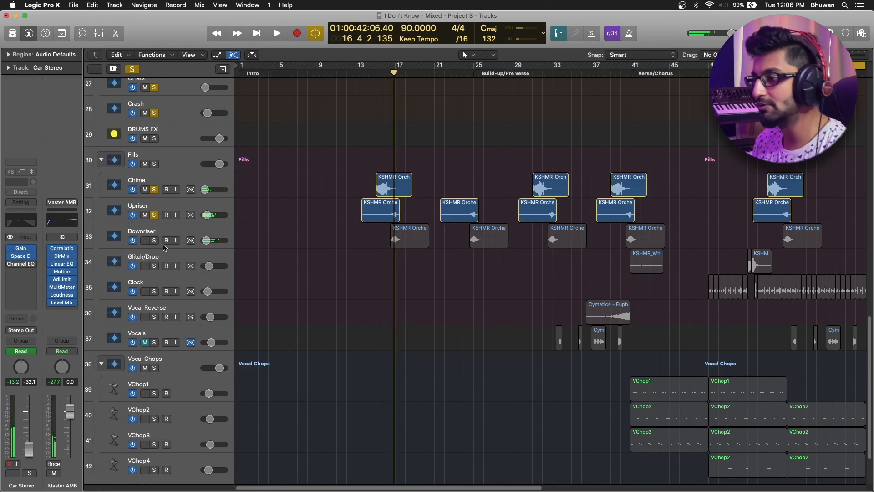
Solo Downriser together with Chime and Upriser, and audition the three fills from bar 16 into bar 17.
click(154, 240)
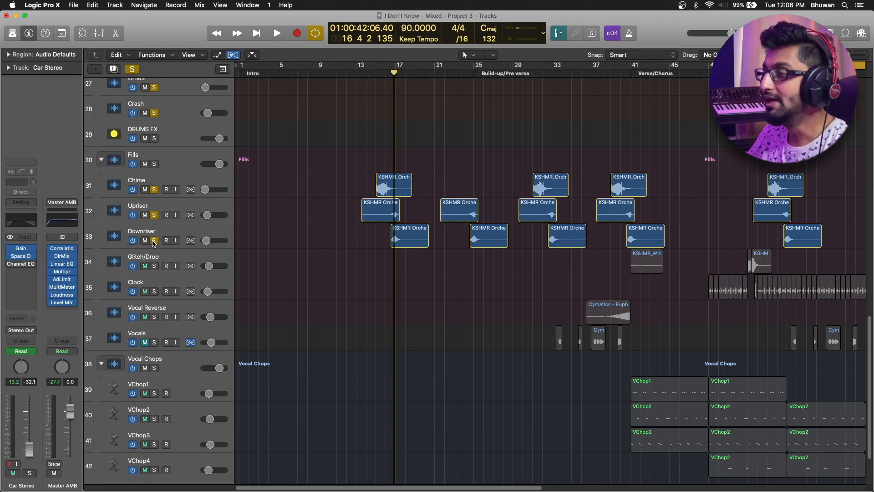
key(space)
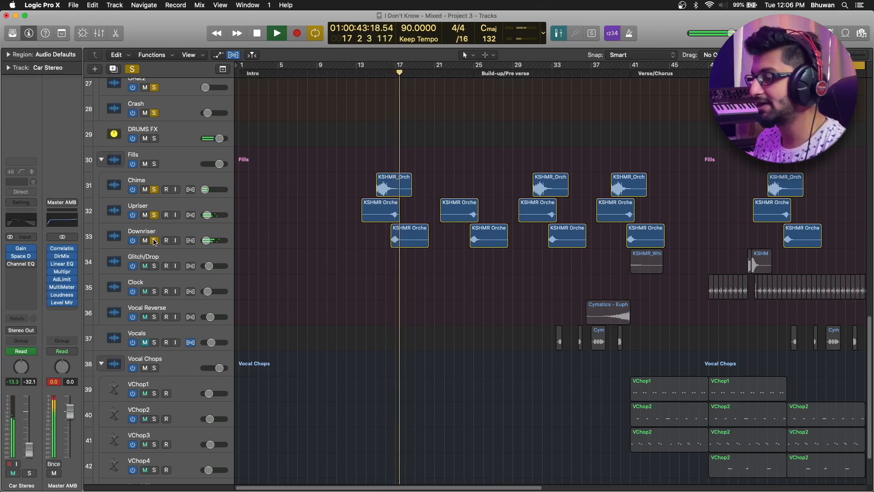
key(space)
Solo Vocal Reverse as well and audition its reversed swell from around bar 38 up to the Verse/Chorus at bar 41.
scroll(167, 274, down, 3)
scroll(413, 244, right, 6)
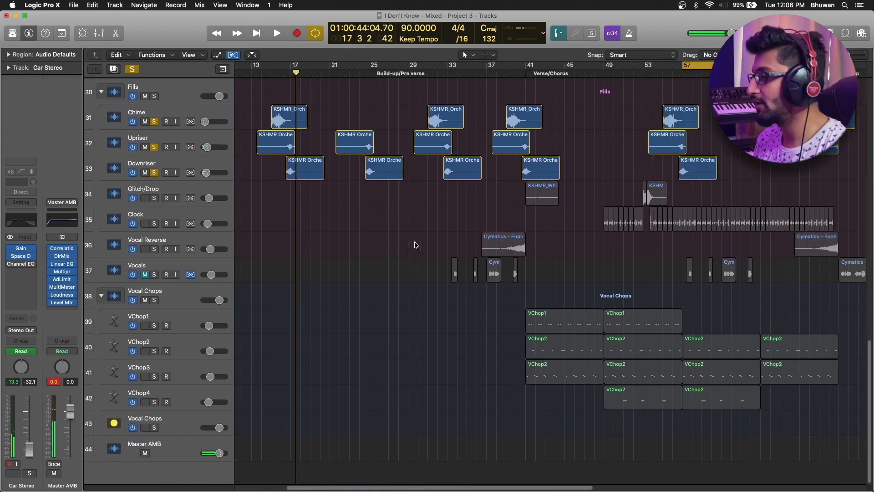
click(154, 250)
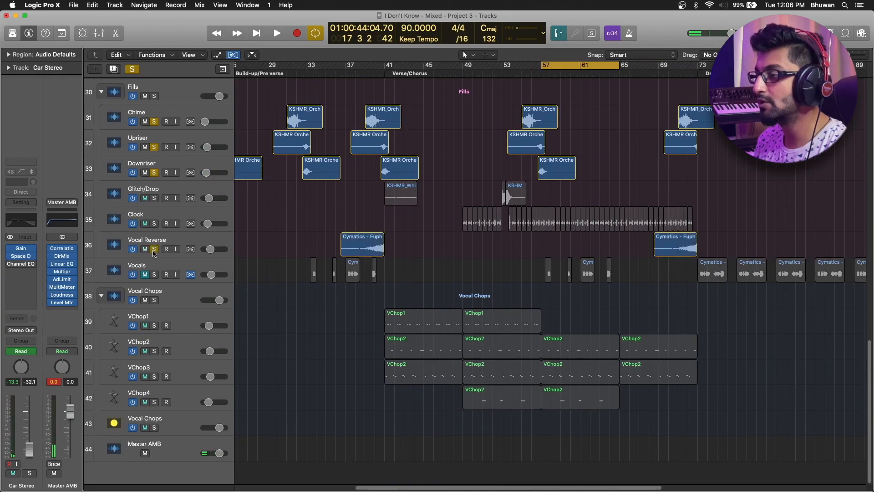
click(363, 75)
key(space)
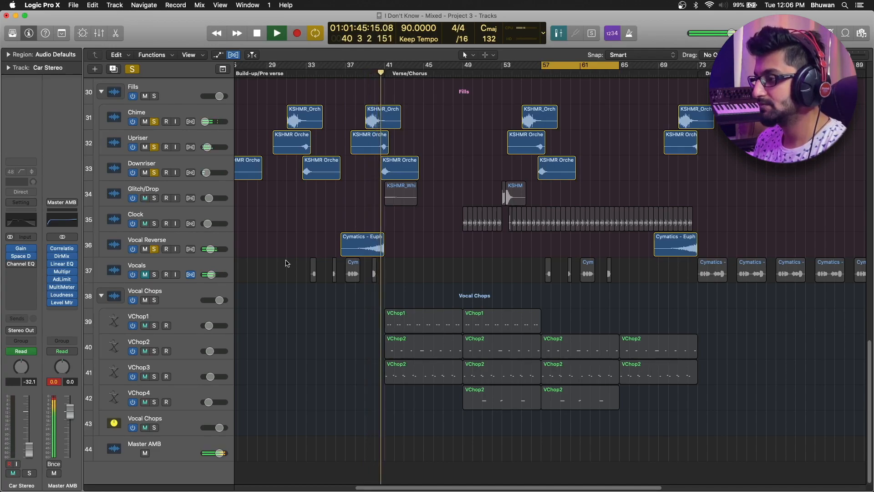
key(space)
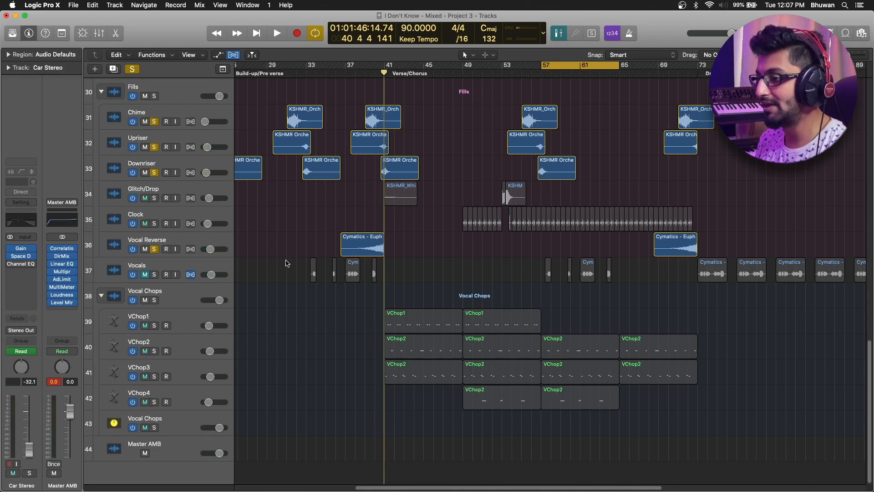
Solo the Vocals track too and play the vocal snippets from bar 33.
click(155, 275)
click(308, 74)
key(space)
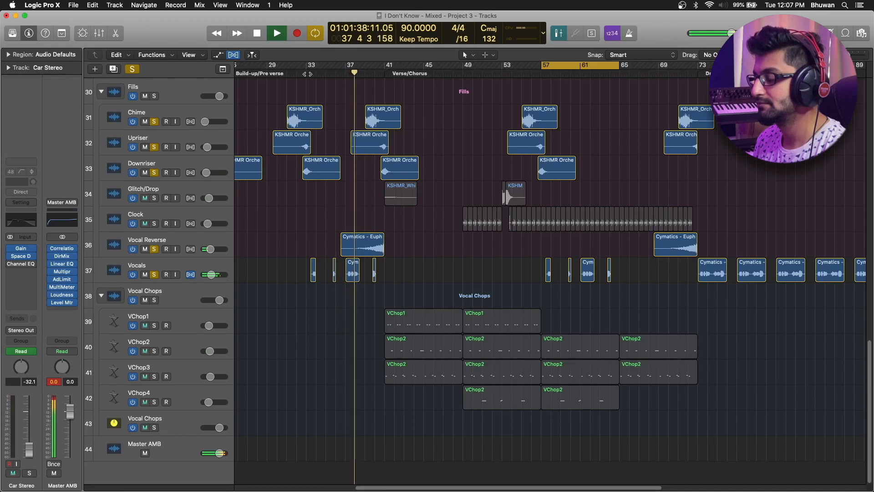
Audition the soloed Clock and Glitch/Drop tracks from bar 49 and stop playback near bar 52.
scroll(336, 175, right, 5)
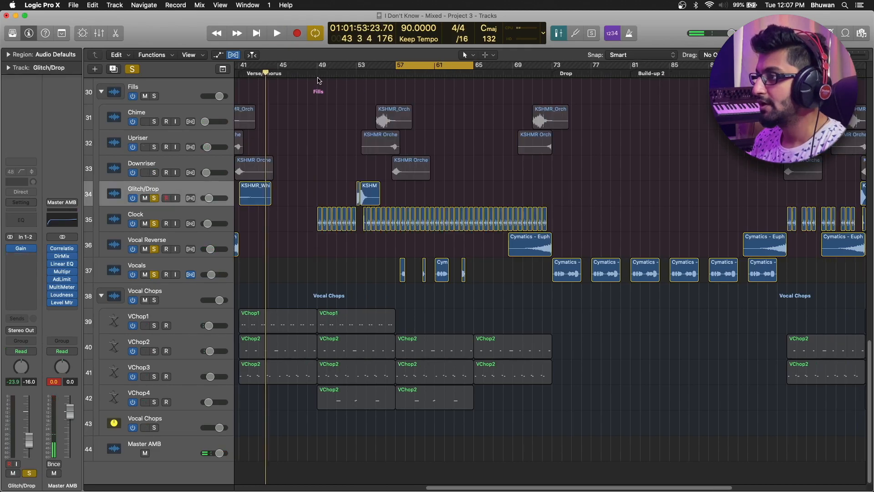
click(316, 75)
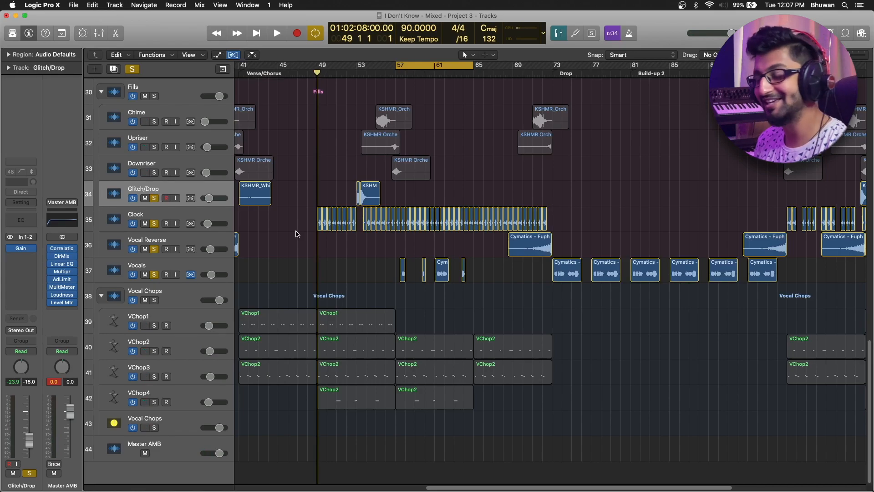
key(space)
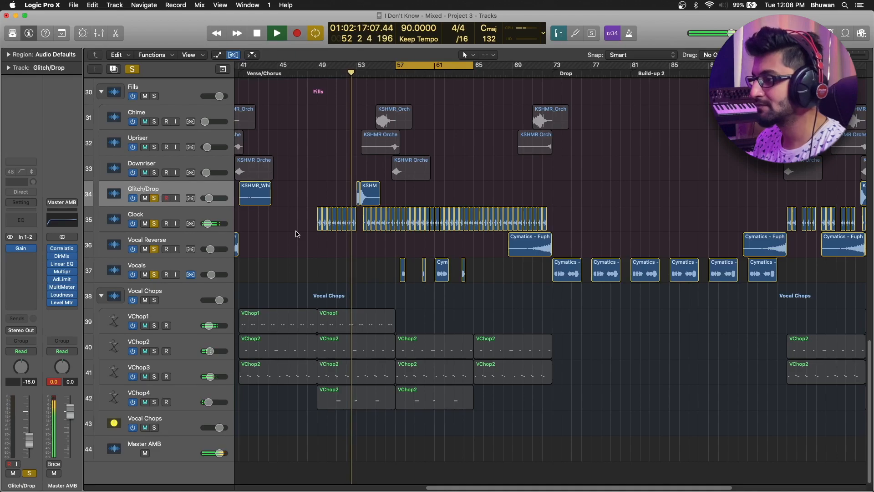
key(space)
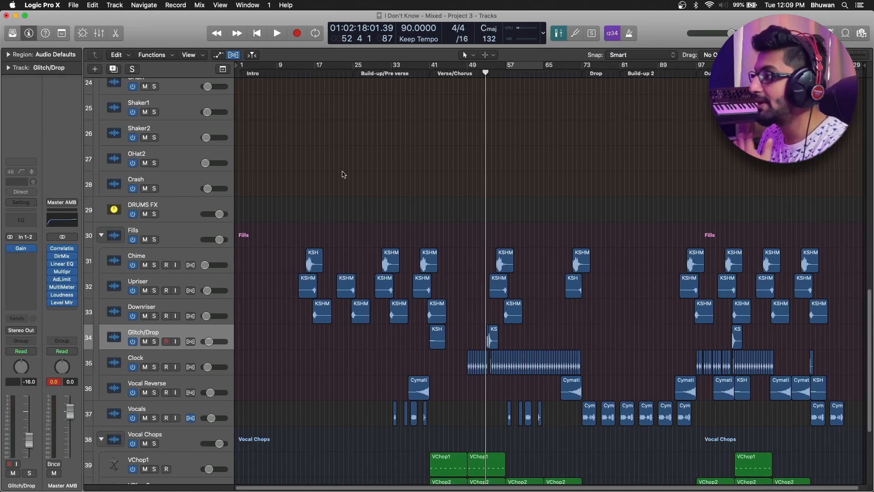
Show the Mixer and inspect the Correlation Meter and Direction Mixer on the Master AMB channel strip, closing each one.
scroll(344, 177, up, 15)
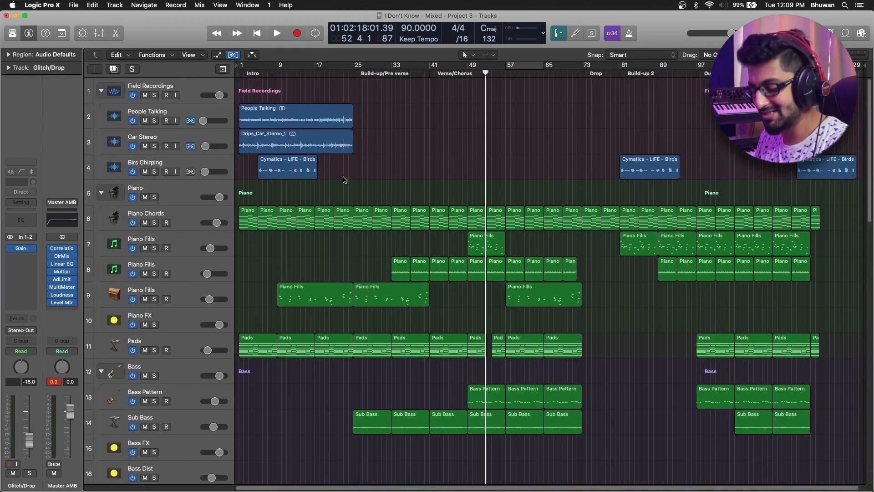
key(x)
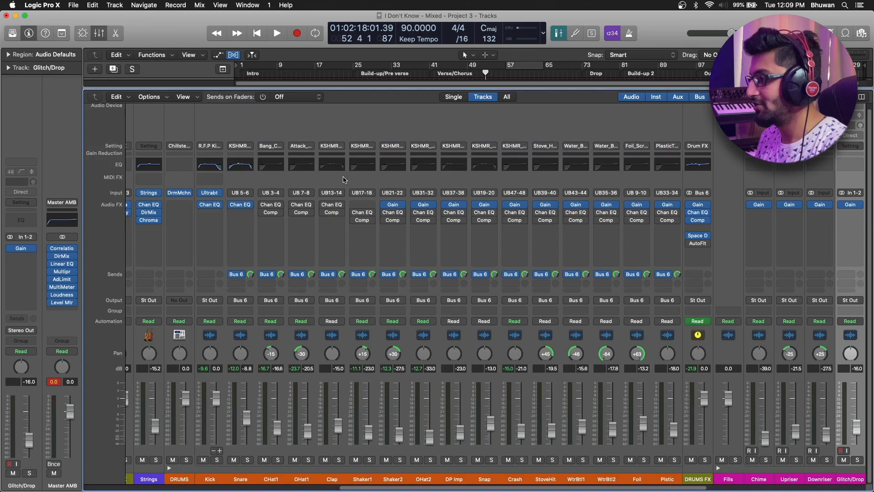
scroll(363, 344, left, 5)
scroll(389, 269, left, 10)
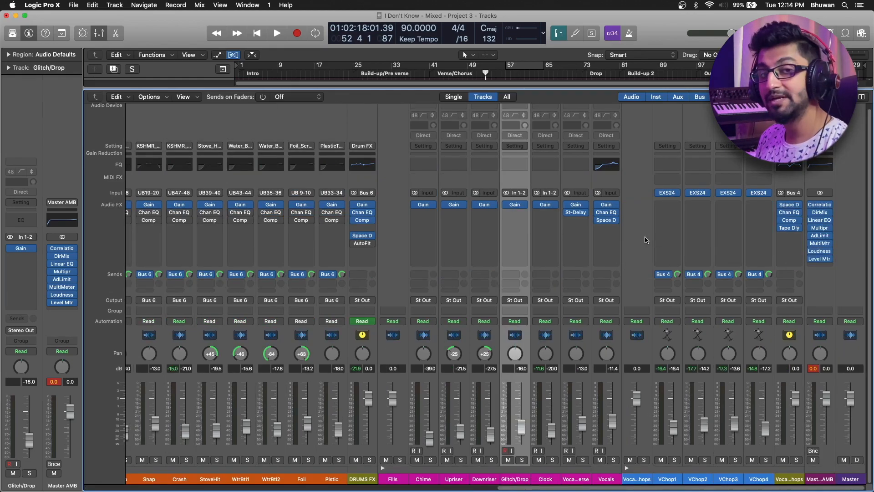
click(822, 208)
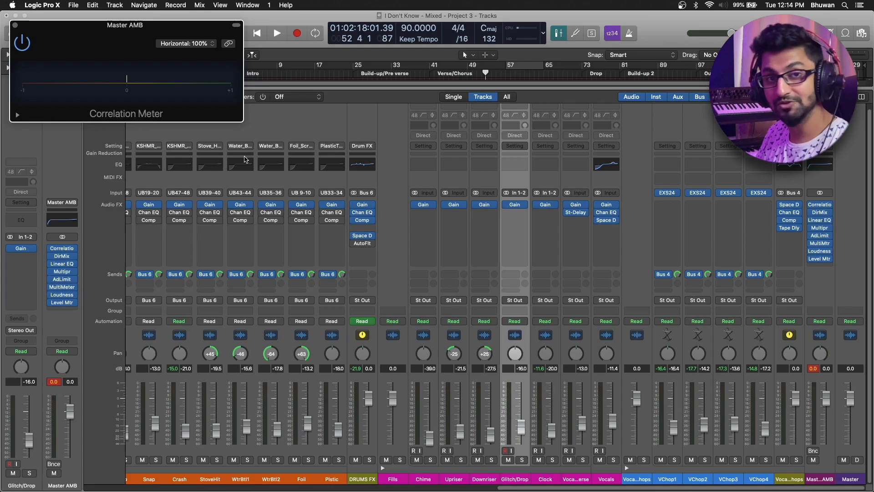
click(15, 25)
click(821, 212)
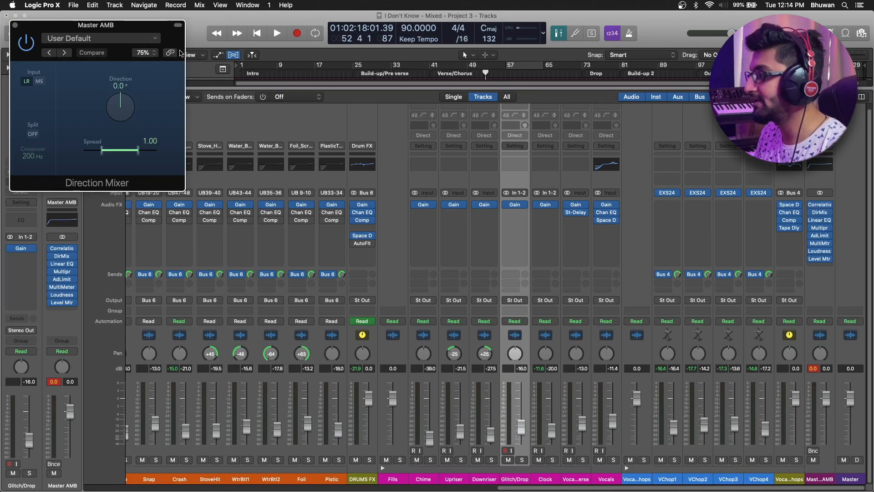
click(15, 26)
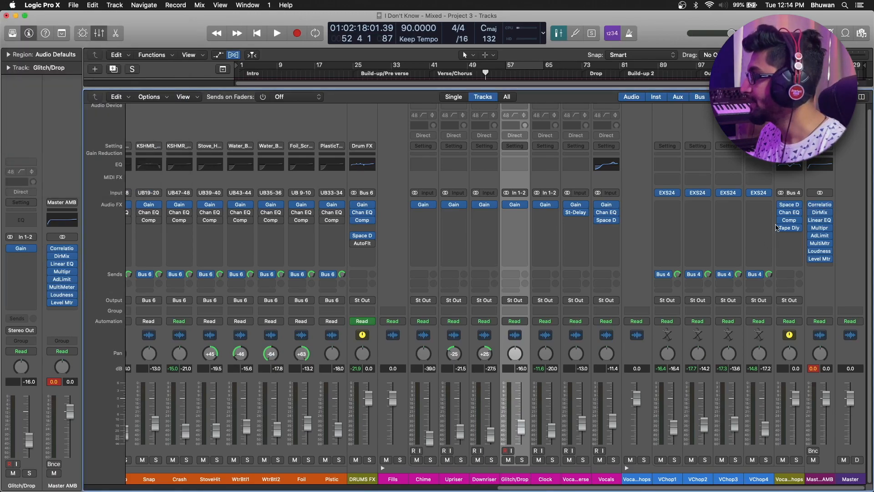
Inspect the Linear Phase EQ and Multipressor settings on the Master AMB channel strip, closing each one.
click(820, 221)
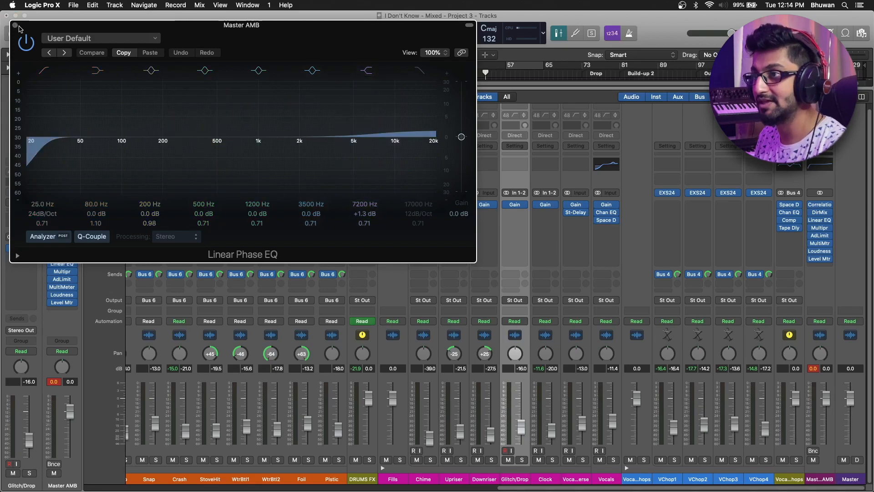
click(15, 25)
click(819, 228)
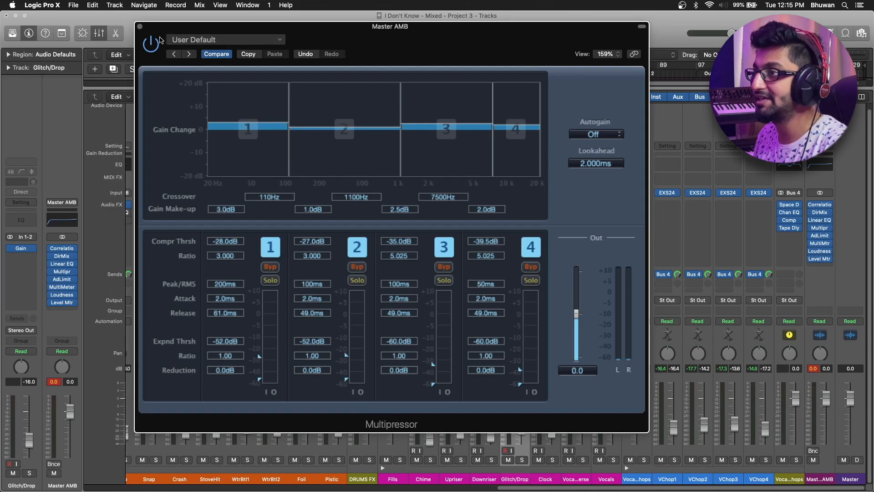
click(140, 27)
Open the Adaptive Limiter, MultiMeter, Loudness Meter and Level Meter from the Master AMB channel strip together.
mouse_move(826, 255)
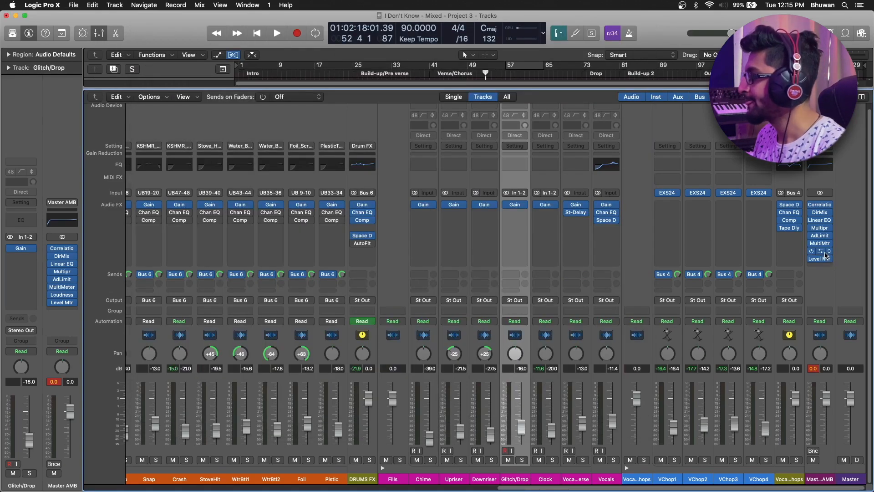
click(821, 236)
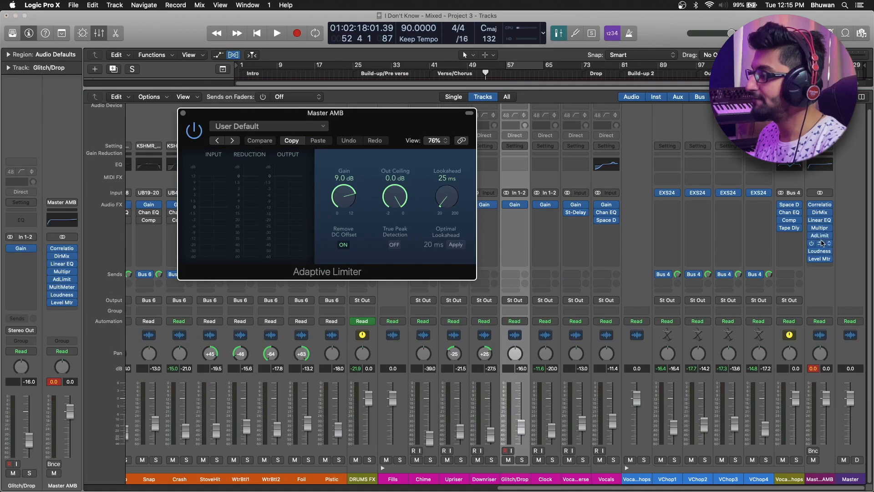
click(822, 244)
click(821, 252)
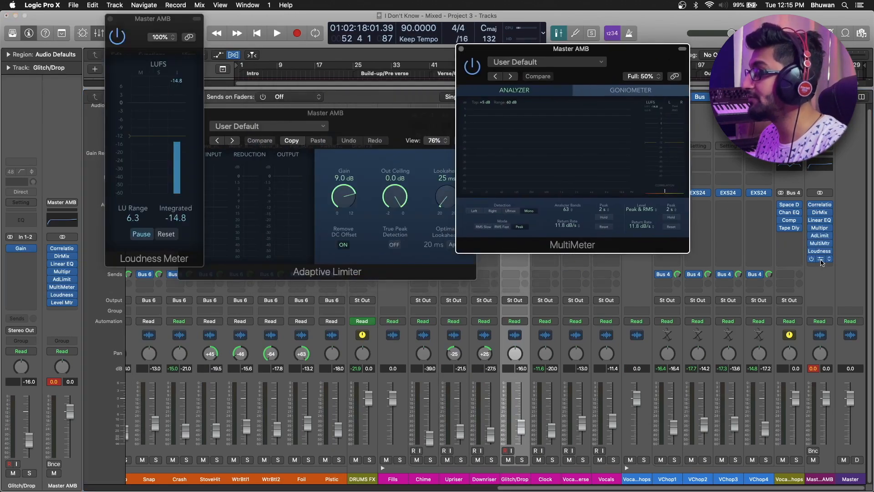
click(819, 259)
Arrange the Loudness Meter, Adaptive Limiter and MultiMeter windows side by side so none of them overlap.
drag(157, 25, 176, 34)
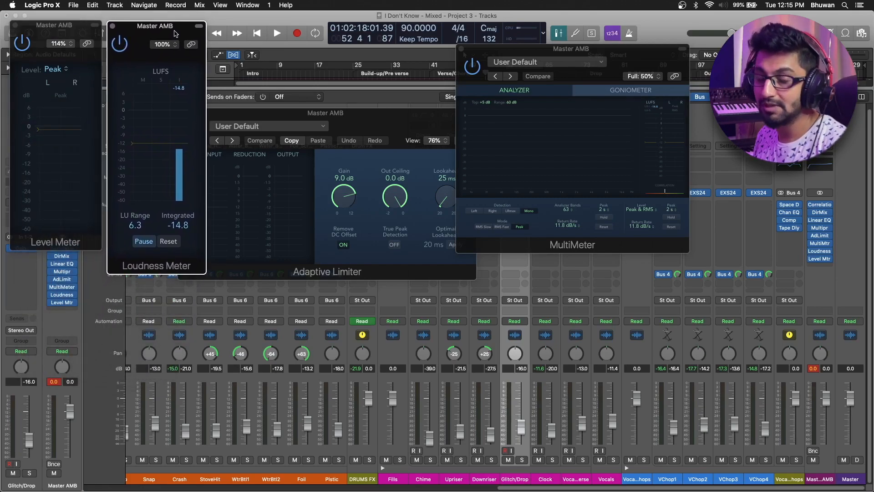
drag(355, 112, 399, 32)
drag(610, 54, 699, 52)
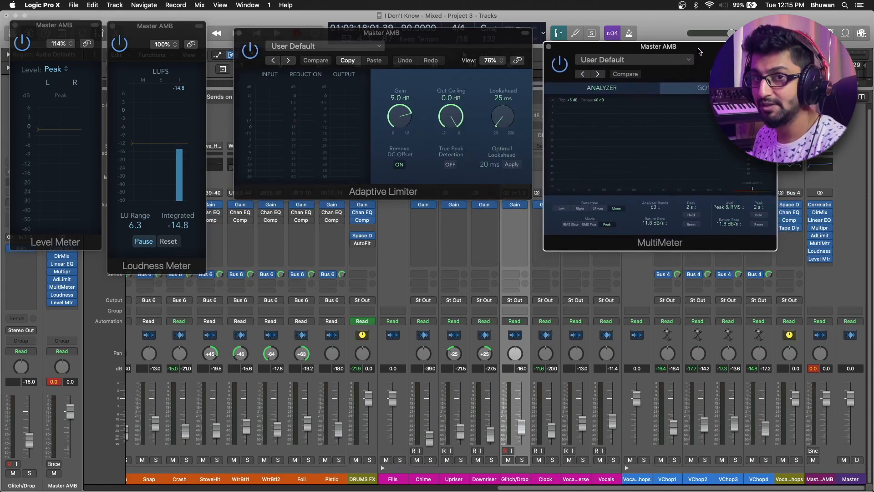